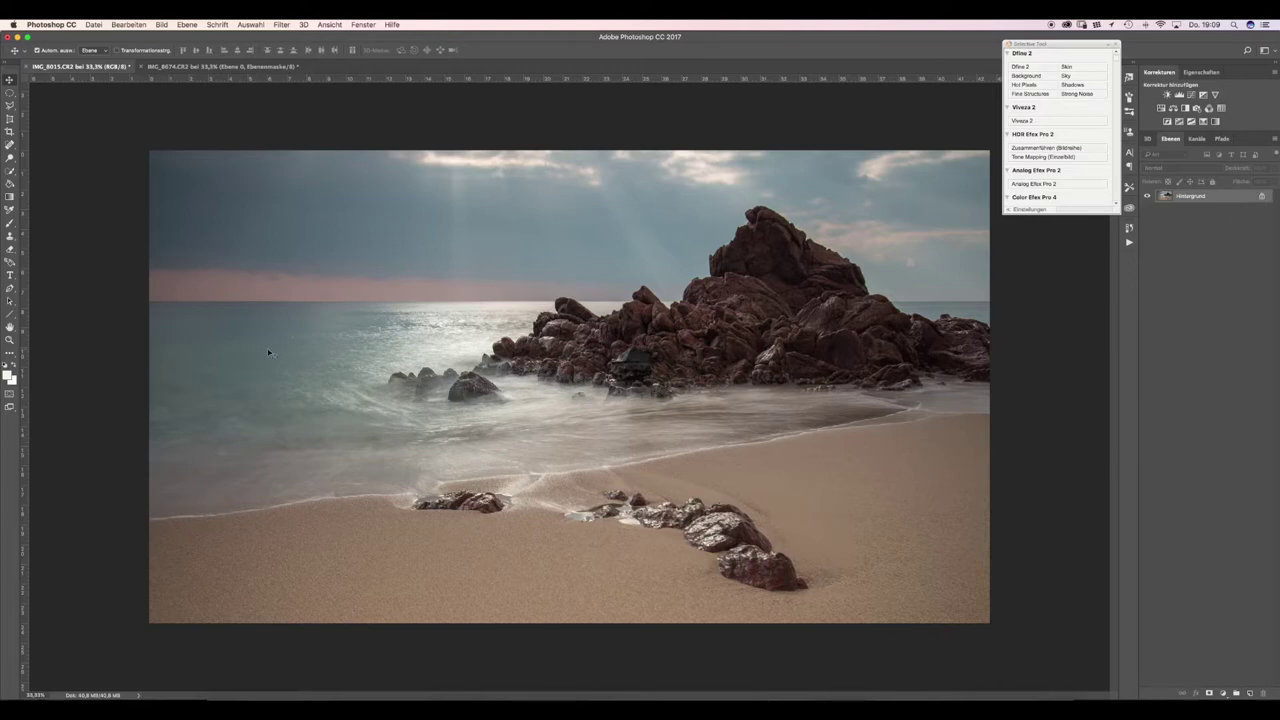
# Step: Select the Brush tool on the beach photo
pyautogui.click(9, 224)
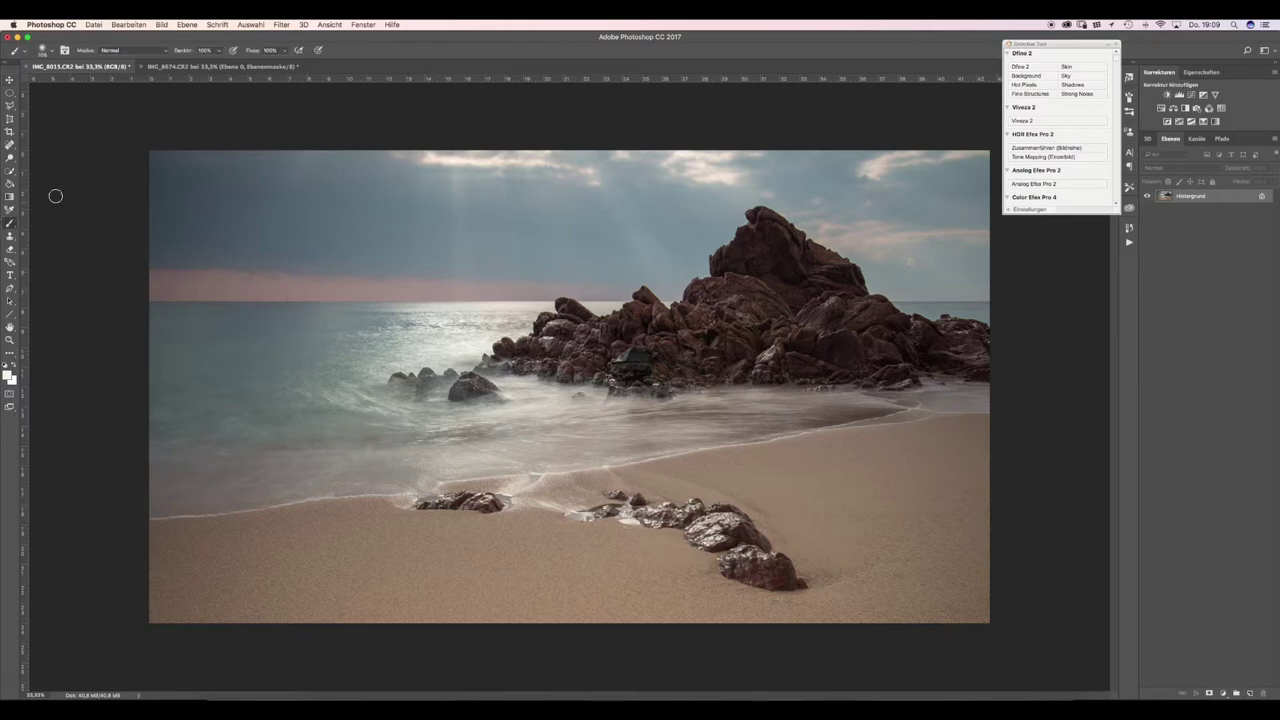
pyautogui.moveTo(403, 296)
pyautogui.mouseDown()
pyautogui.moveTo(589, 454)
pyautogui.moveTo(726, 351)
pyautogui.moveTo(900, 484)
pyautogui.mouseUp()
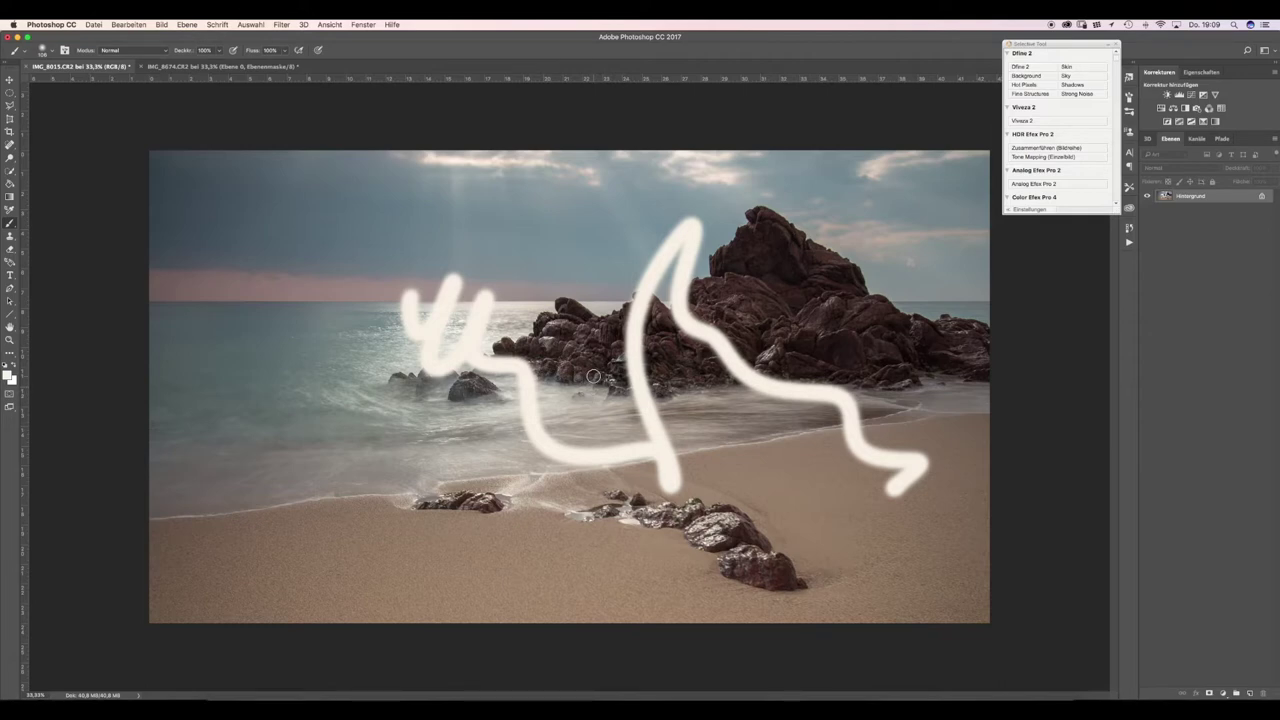
pyautogui.hotkey('ctrl', 'z')
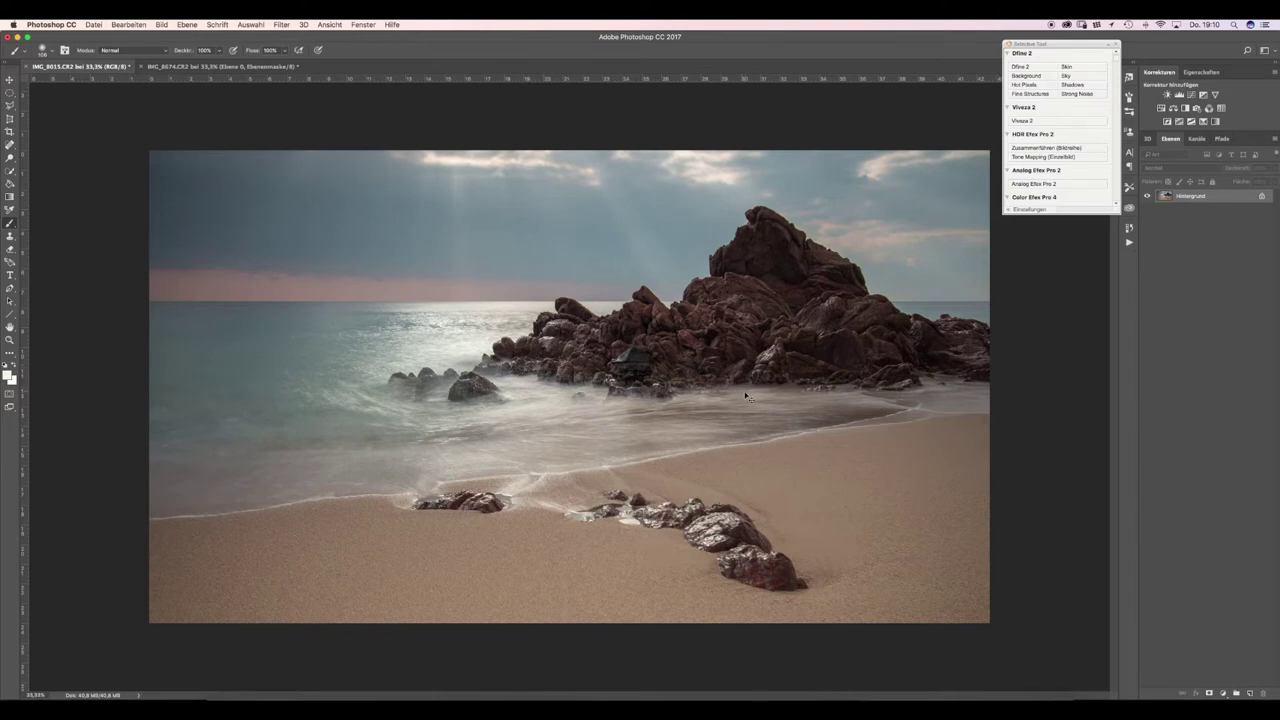
pyautogui.hotkey('ctrl', 'j')
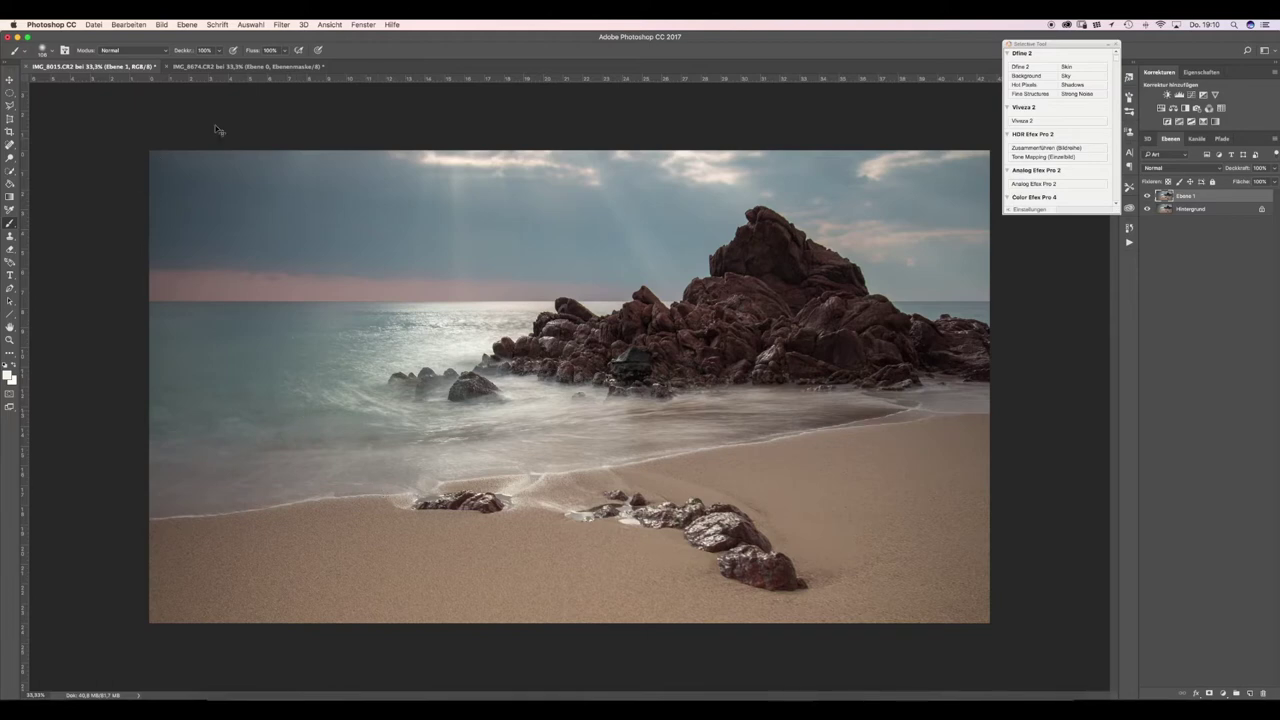
# Step: Drag the bottle layer from IMG_8674 into the beach photo as Ebene 2, placed in the left foreground
pyautogui.click(226, 67)
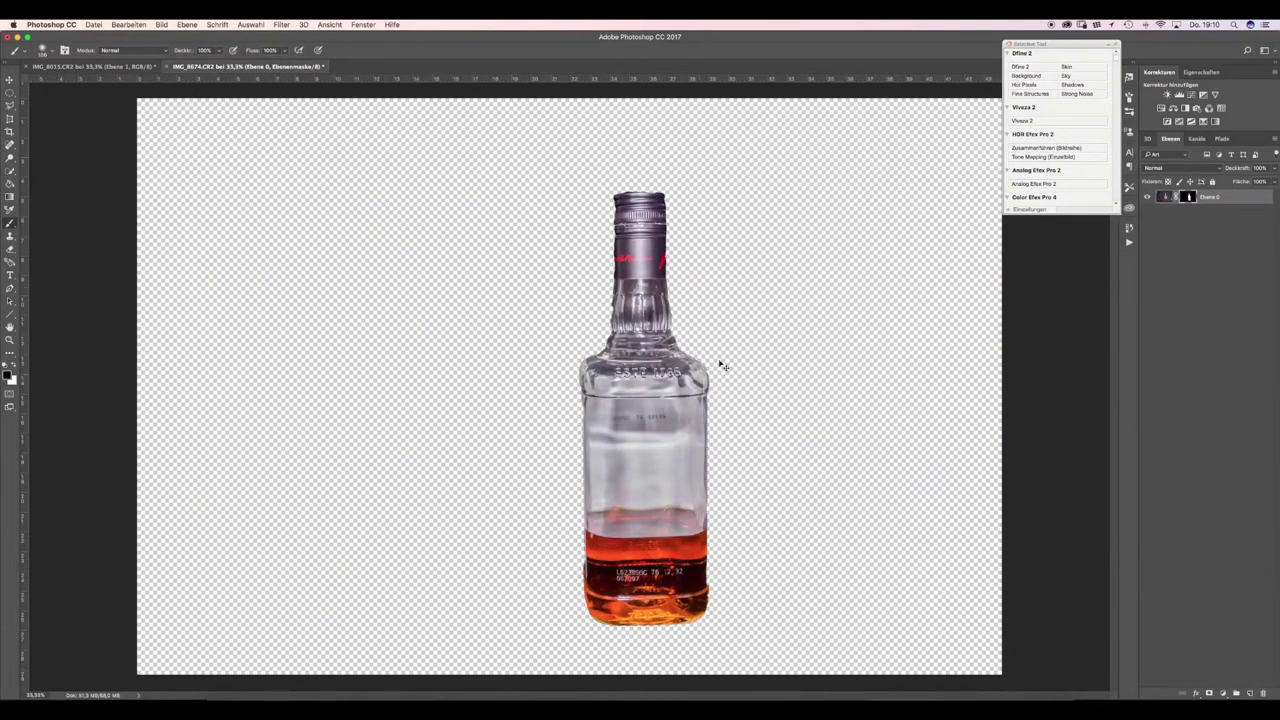
pyautogui.click(10, 80)
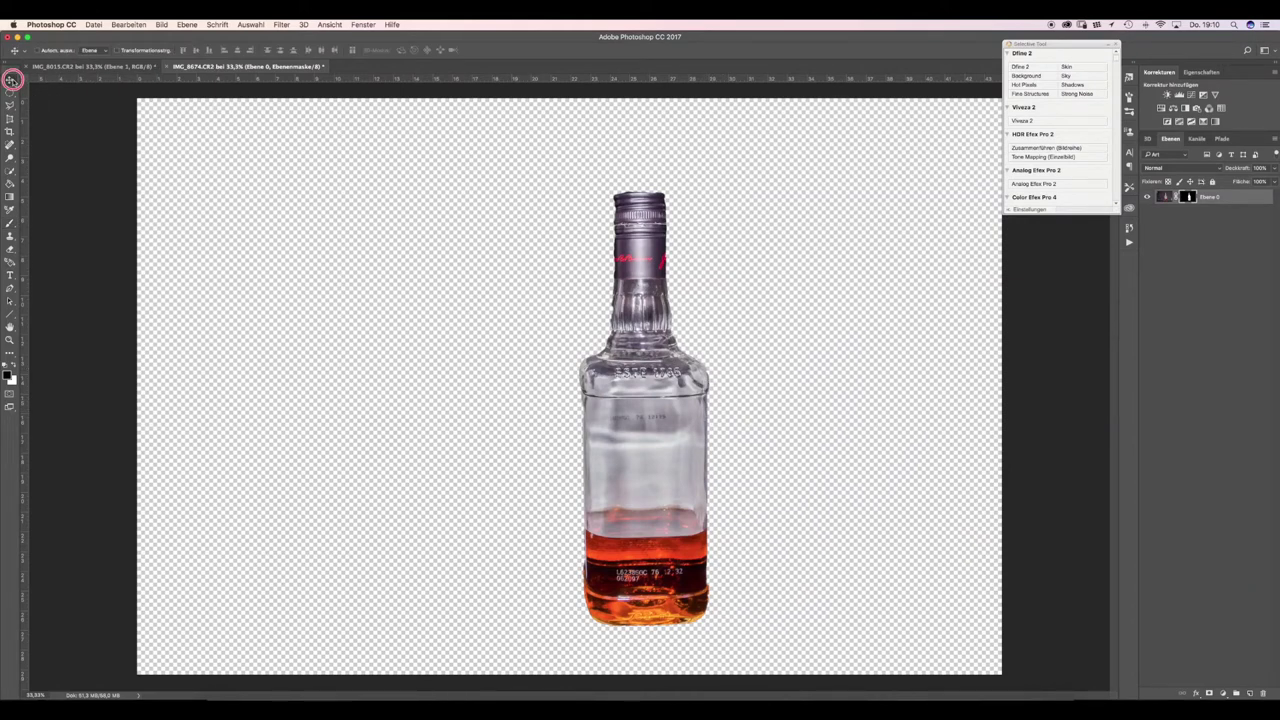
pyautogui.click(622, 400)
pyautogui.moveTo(622, 400); pyautogui.dragTo(138, 66)
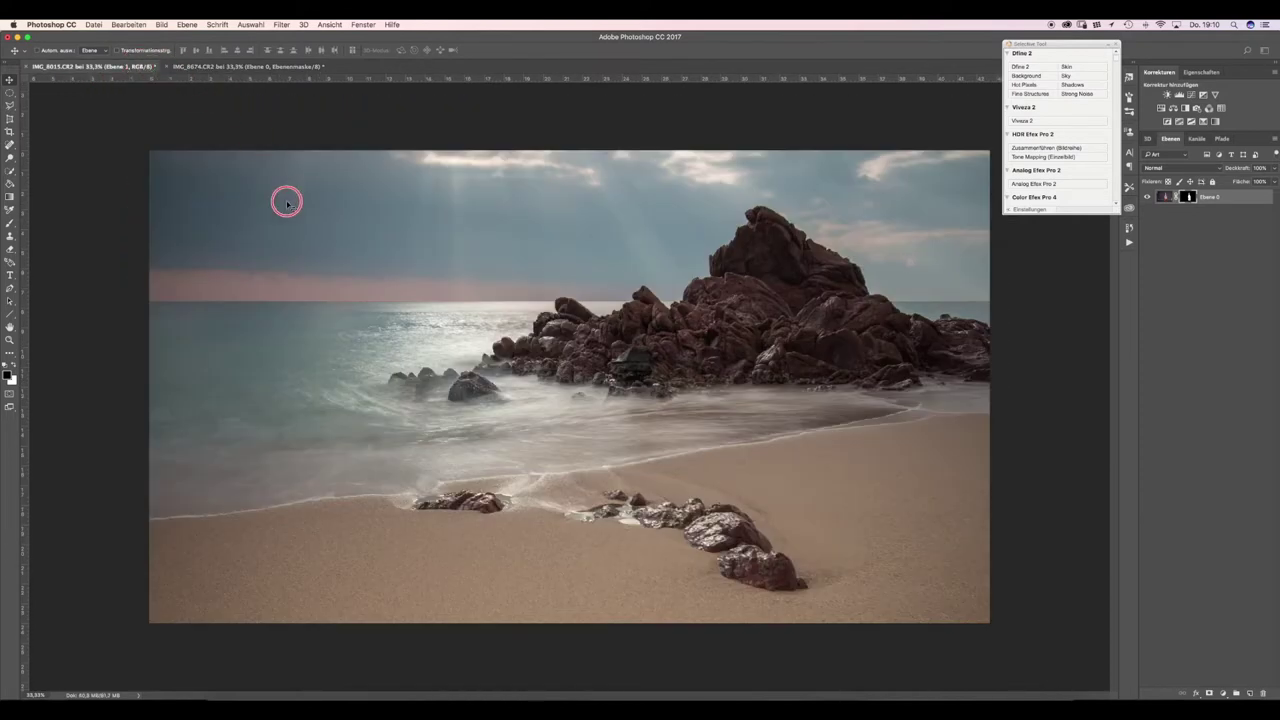
pyautogui.moveTo(138, 66)
pyautogui.mouseDown()
pyautogui.moveTo(298, 388)
pyautogui.moveTo(338, 404)
pyautogui.mouseUp()
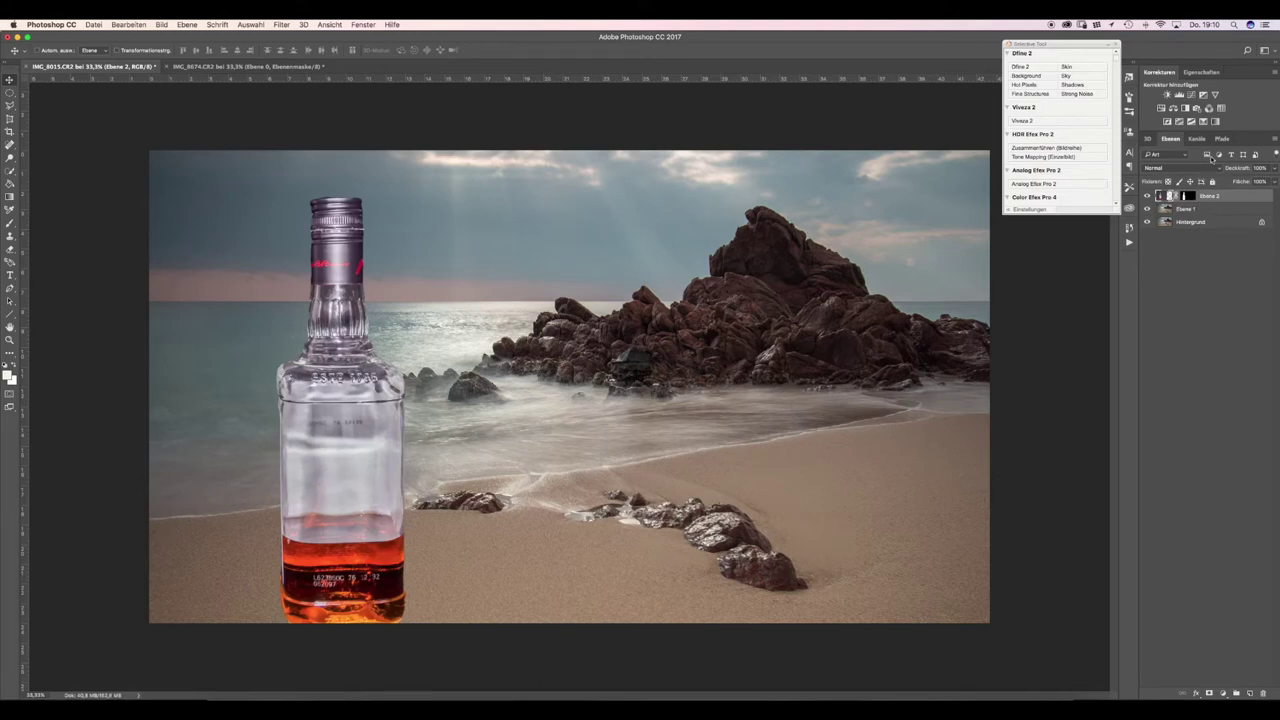
# Step: Reposition the bottle, scale it small and rotate it about 25° in the surf left of the rocks
pyautogui.moveTo(413, 348); pyautogui.dragTo(667, 455)
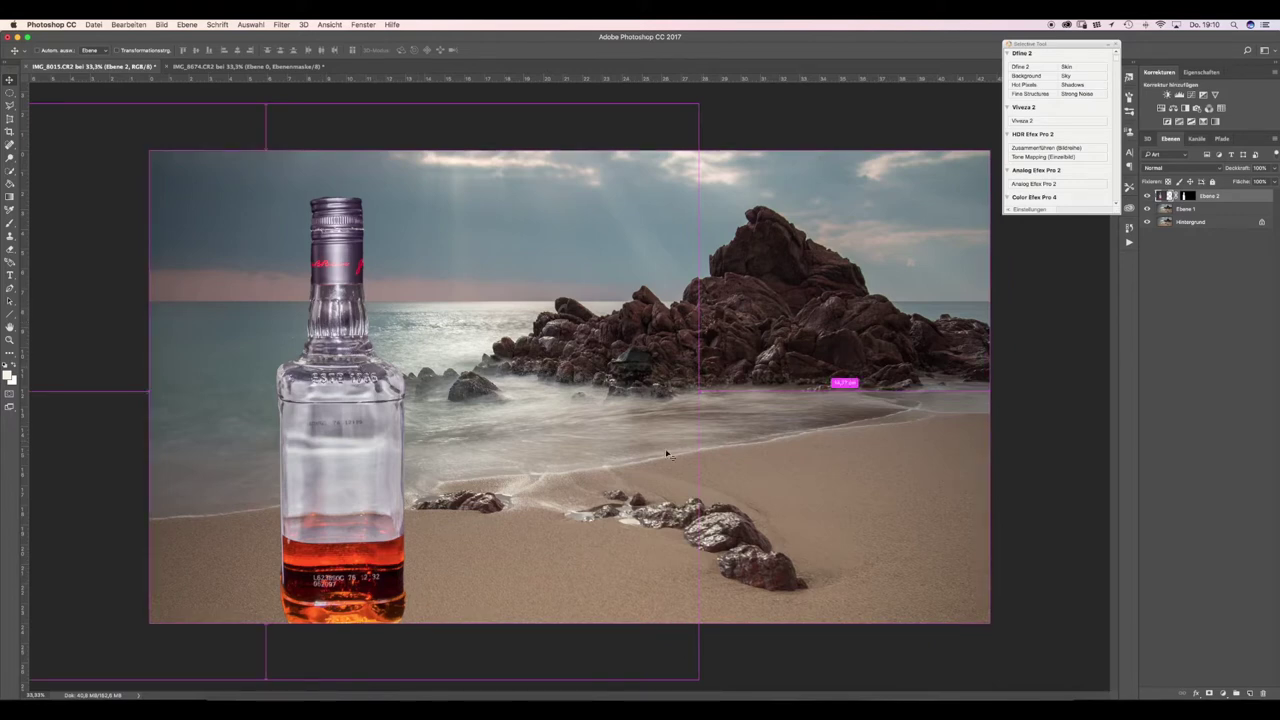
pyautogui.moveTo(578, 421); pyautogui.dragTo(613, 418)
pyautogui.hotkey('ctrl', 't')
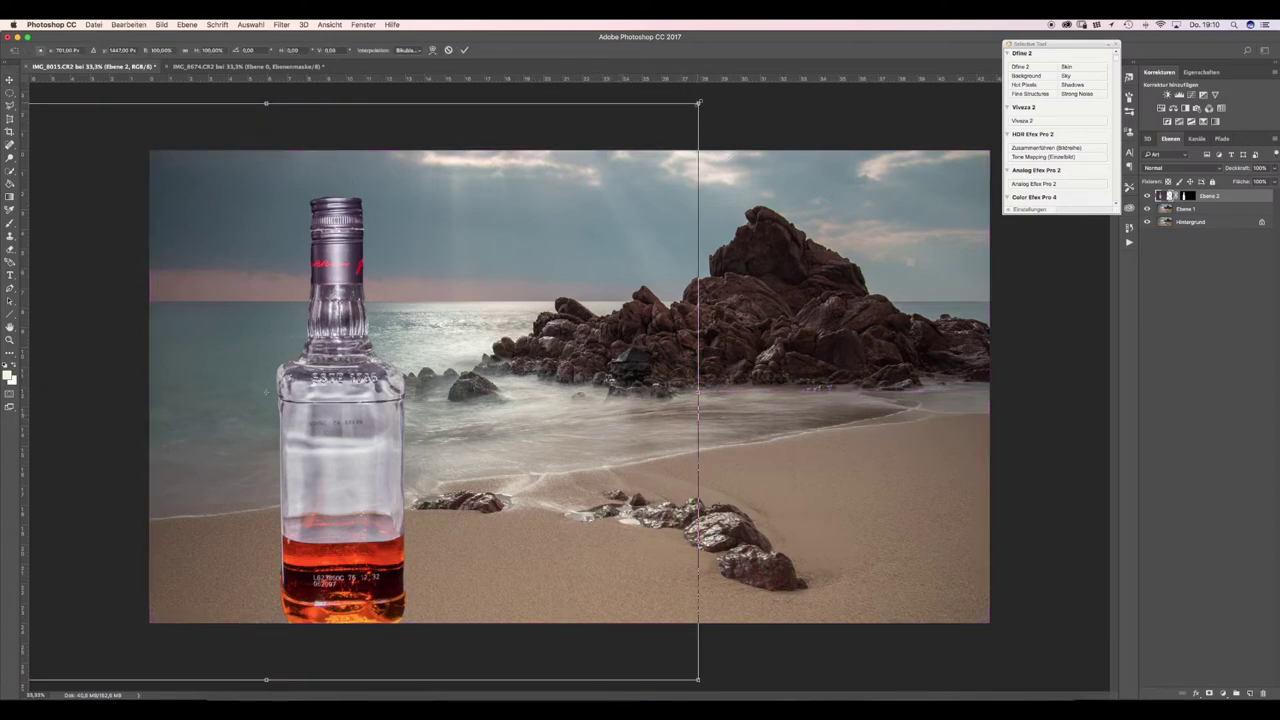
pyautogui.moveTo(697, 105); pyautogui.dragTo(610, 184)
pyautogui.moveTo(502, 262); pyautogui.dragTo(250, 489)
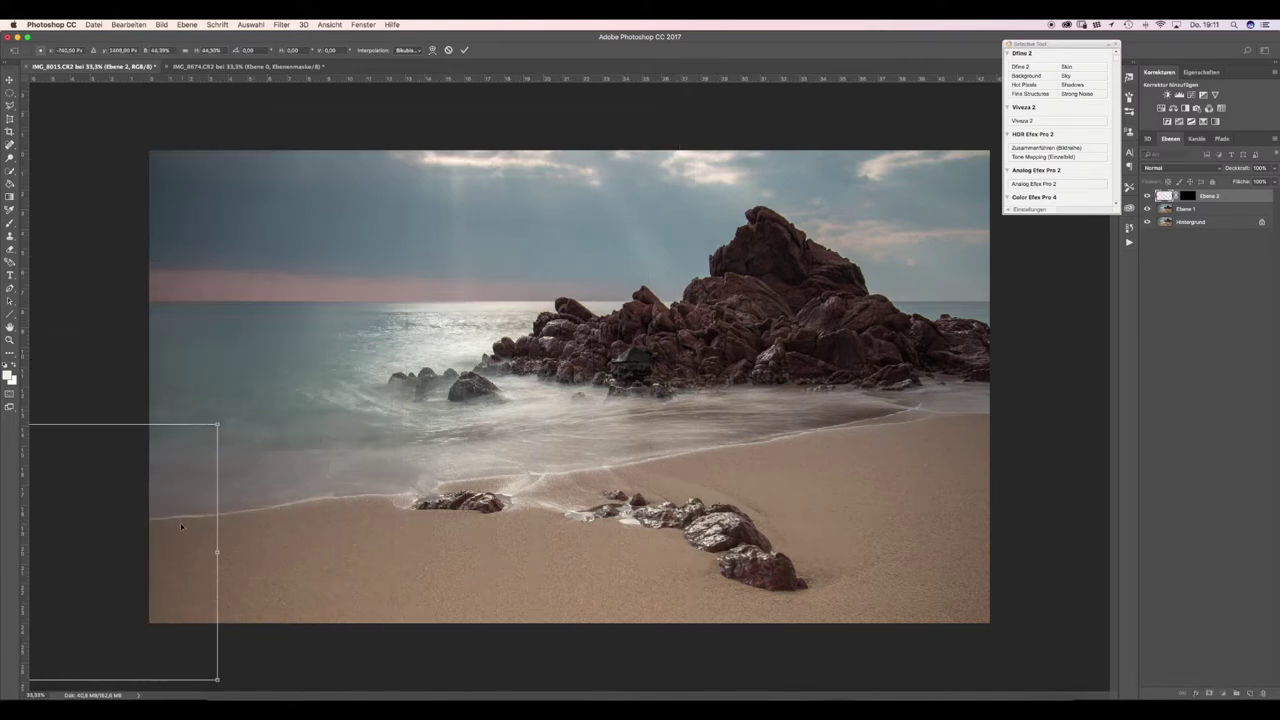
pyautogui.moveTo(250, 489)
pyautogui.mouseDown()
pyautogui.moveTo(394, 262)
pyautogui.moveTo(309, 345)
pyautogui.moveTo(118, 470)
pyautogui.moveTo(296, 427)
pyautogui.mouseUp()
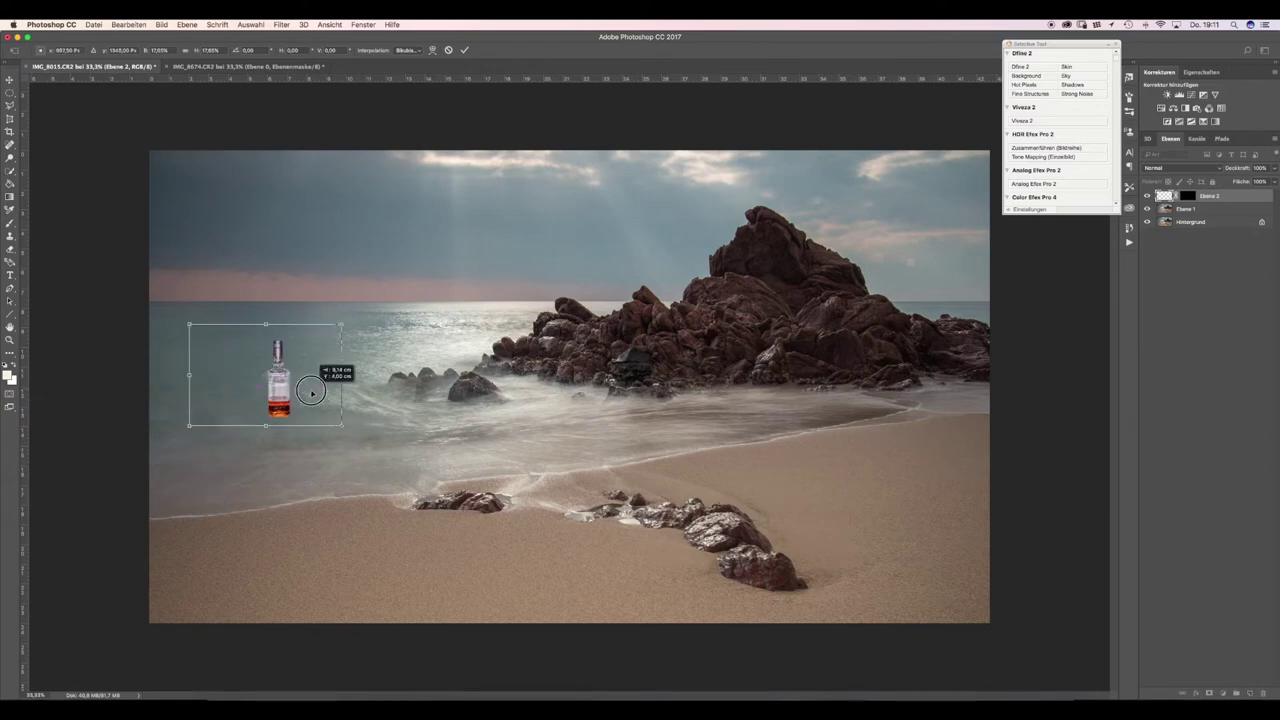
pyautogui.moveTo(340, 358)
pyautogui.mouseDown()
pyautogui.moveTo(298, 405)
pyautogui.moveTo(259, 402)
pyautogui.mouseUp()
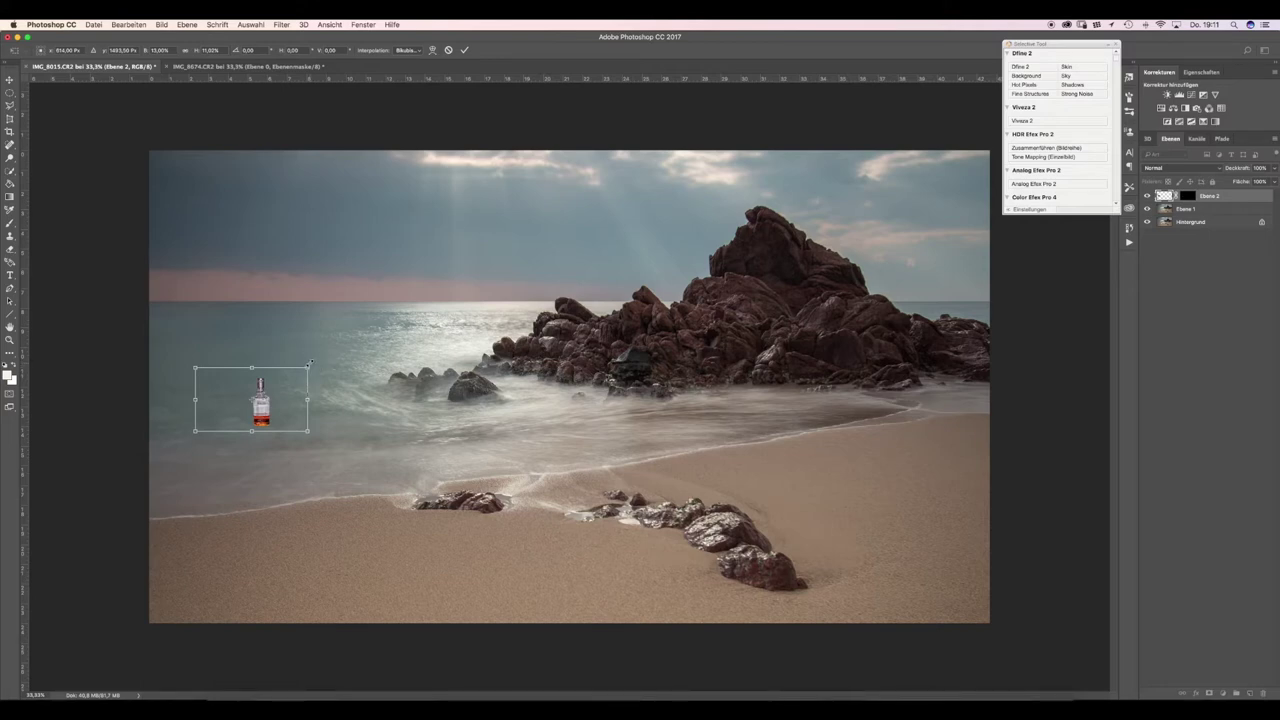
pyautogui.moveTo(309, 362)
pyautogui.mouseDown()
pyautogui.moveTo(333, 400)
pyautogui.moveTo(296, 404)
pyautogui.mouseUp()
pyautogui.press('Return')
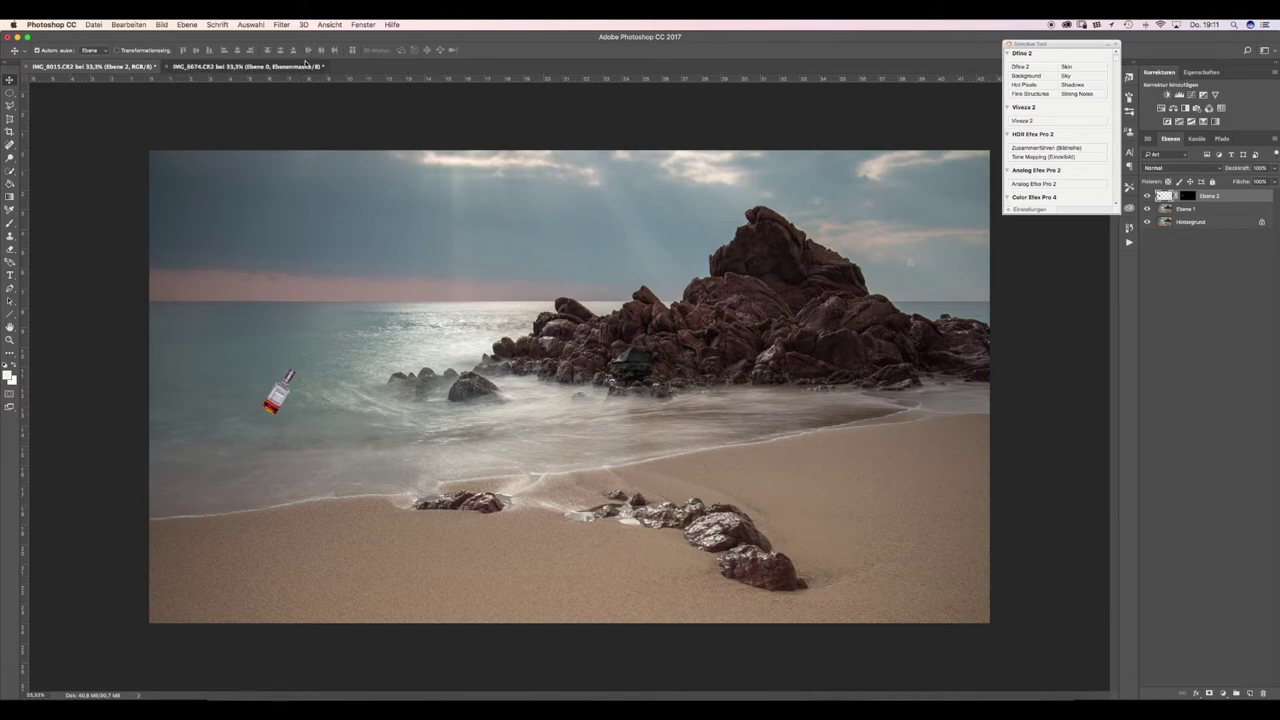
pyautogui.click(306, 67)
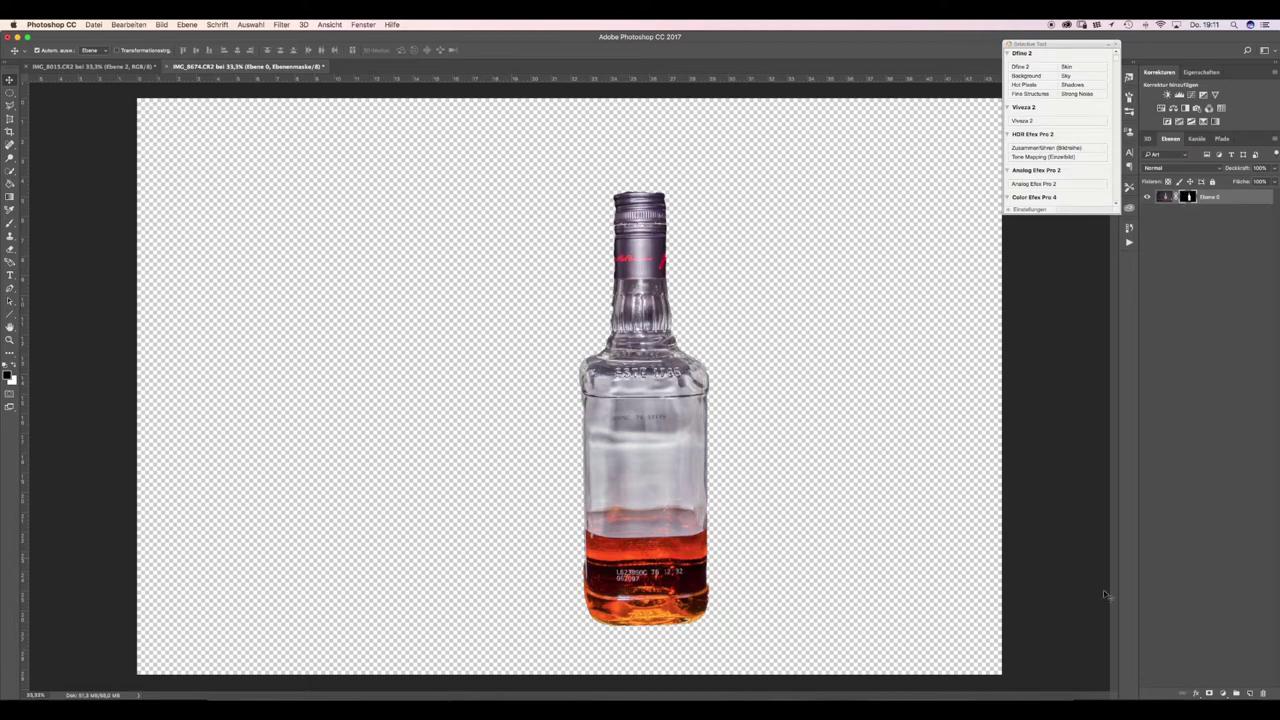
pyautogui.click(117, 68)
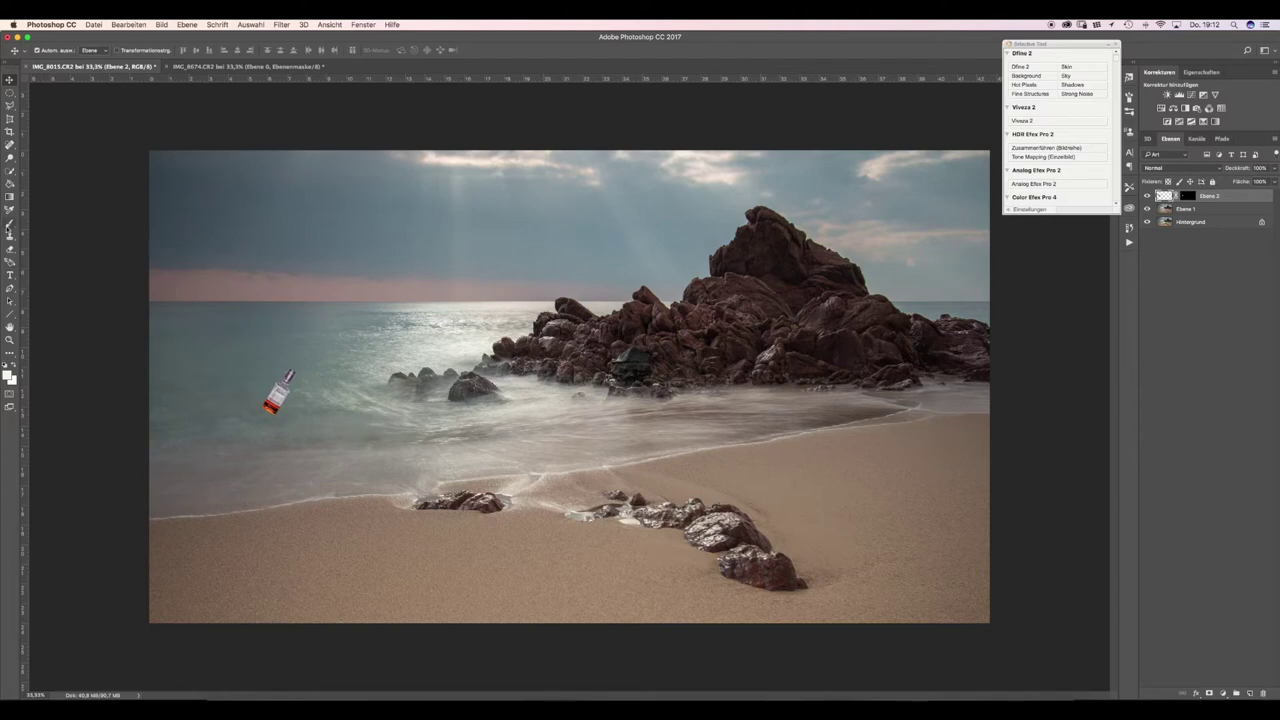
pyautogui.click(10, 224)
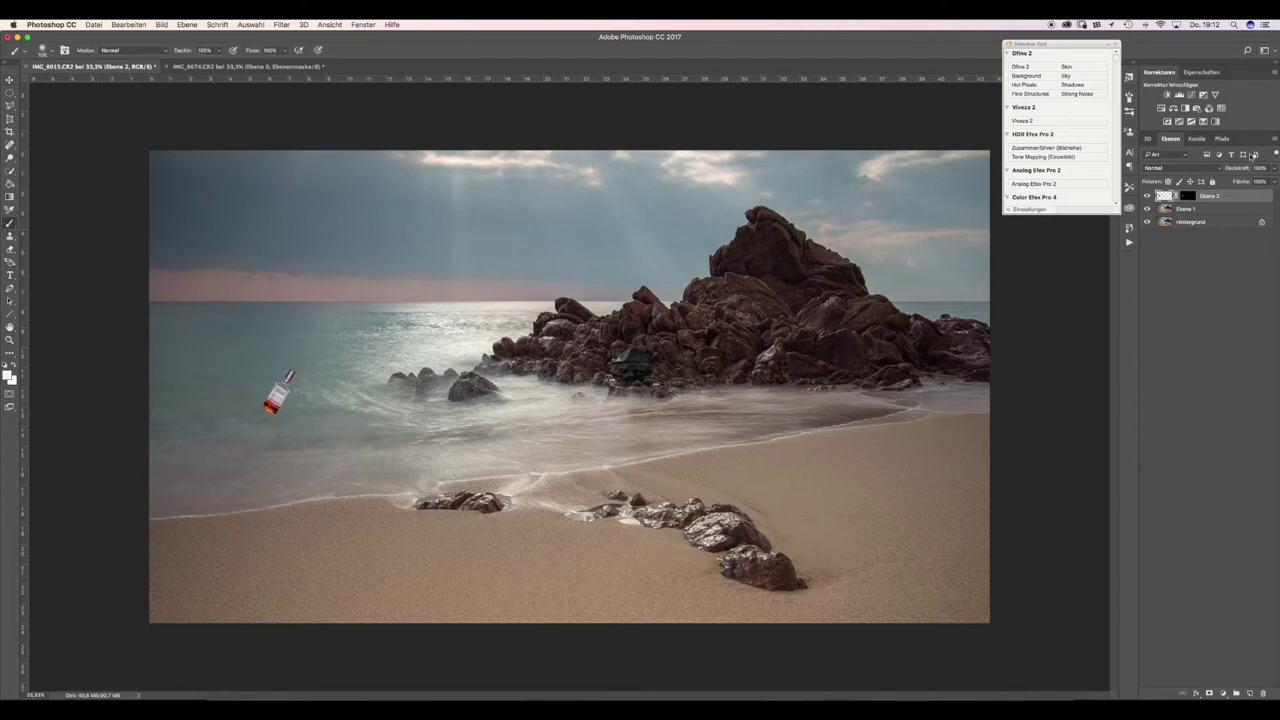
# Step: Paint black on the Ebene 2 layer mask over the bottle's red lower end
pyautogui.click(1190, 196)
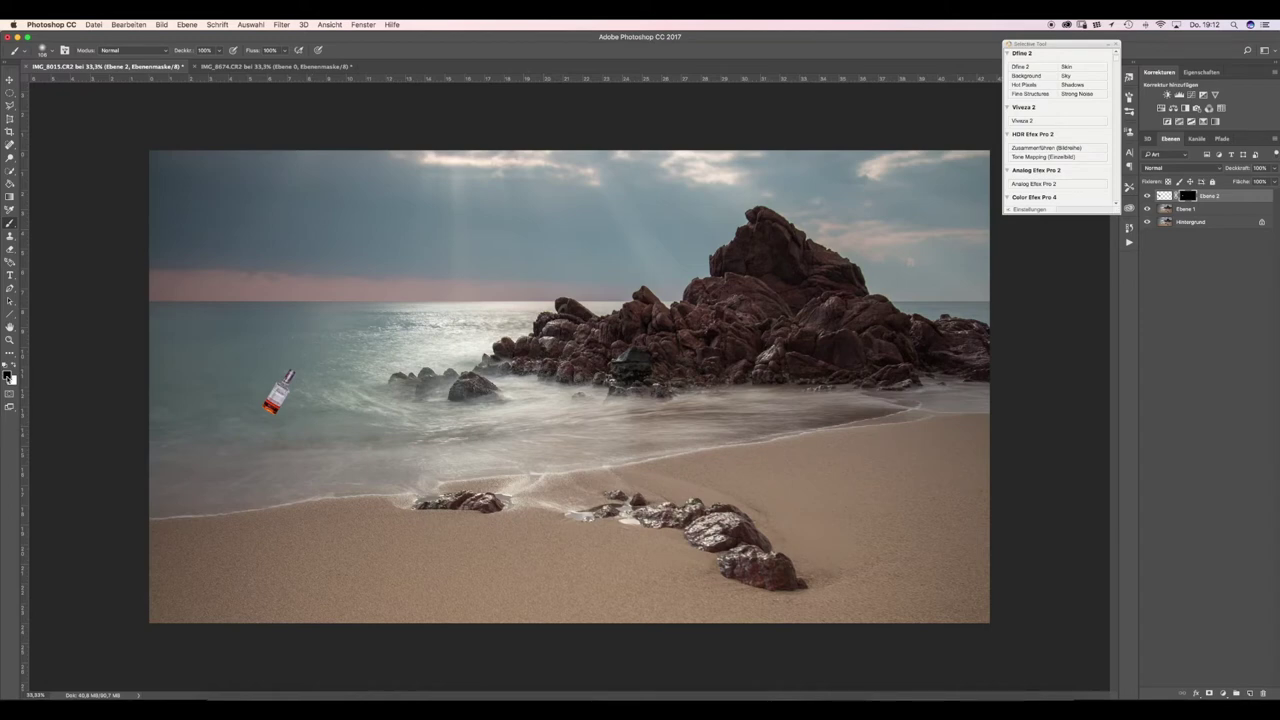
pyautogui.moveTo(282, 418); pyautogui.dragTo(255, 403)
# Step: Paint a black shadow at the bottle on a new layer, Ebene 3, placed below Ebene 2
pyautogui.click(1250, 693)
pyautogui.press('x')
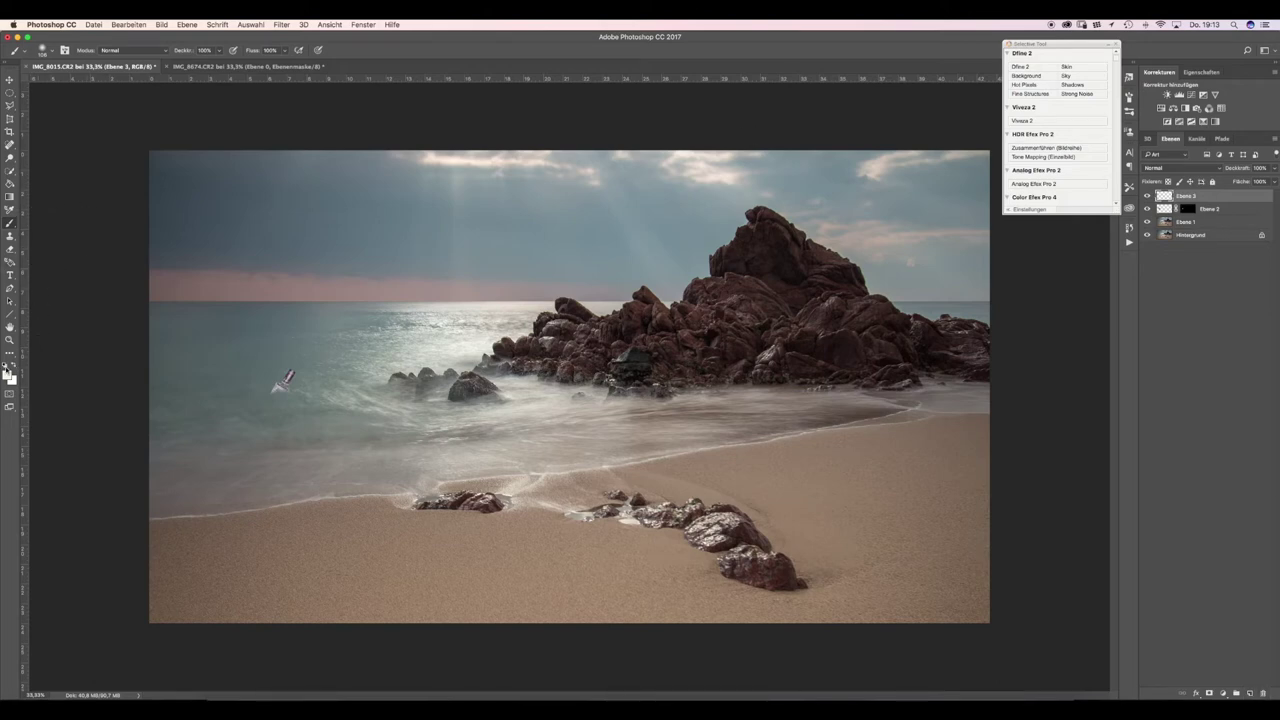
pyautogui.click(6, 366)
pyautogui.moveTo(285, 380); pyautogui.dragTo(287, 378)
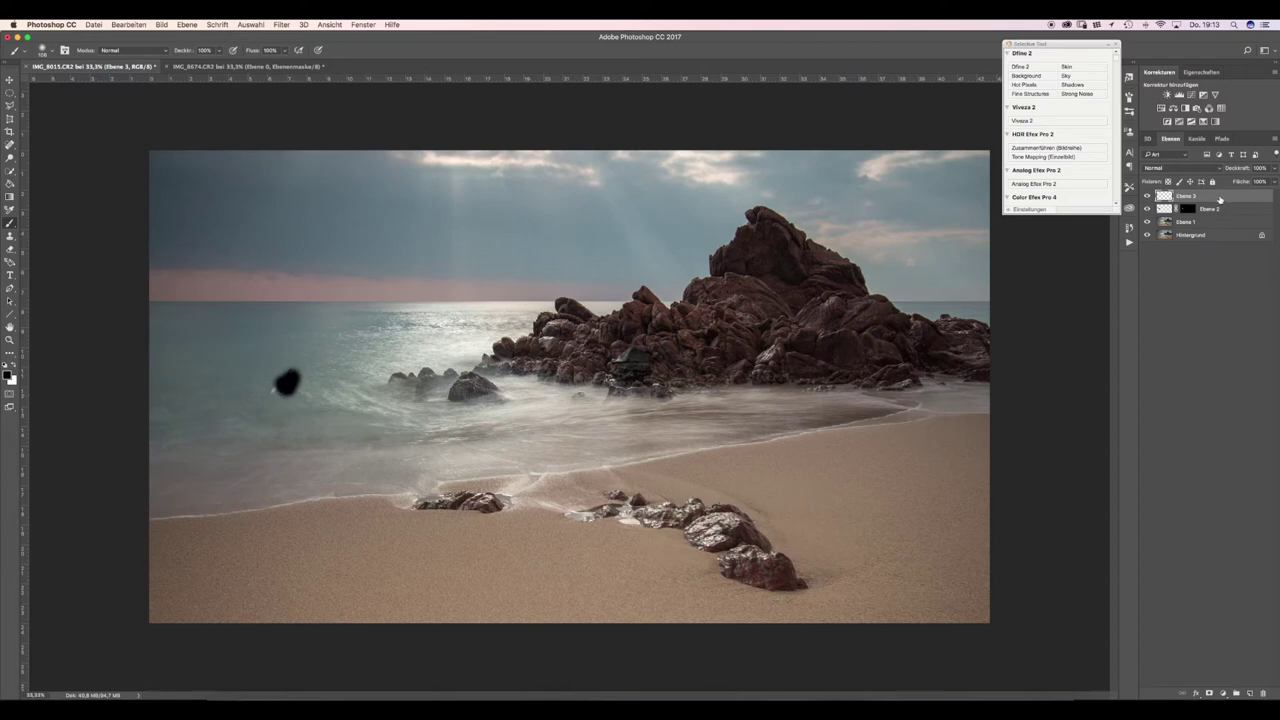
pyautogui.moveTo(1215, 195); pyautogui.dragTo(1216, 213)
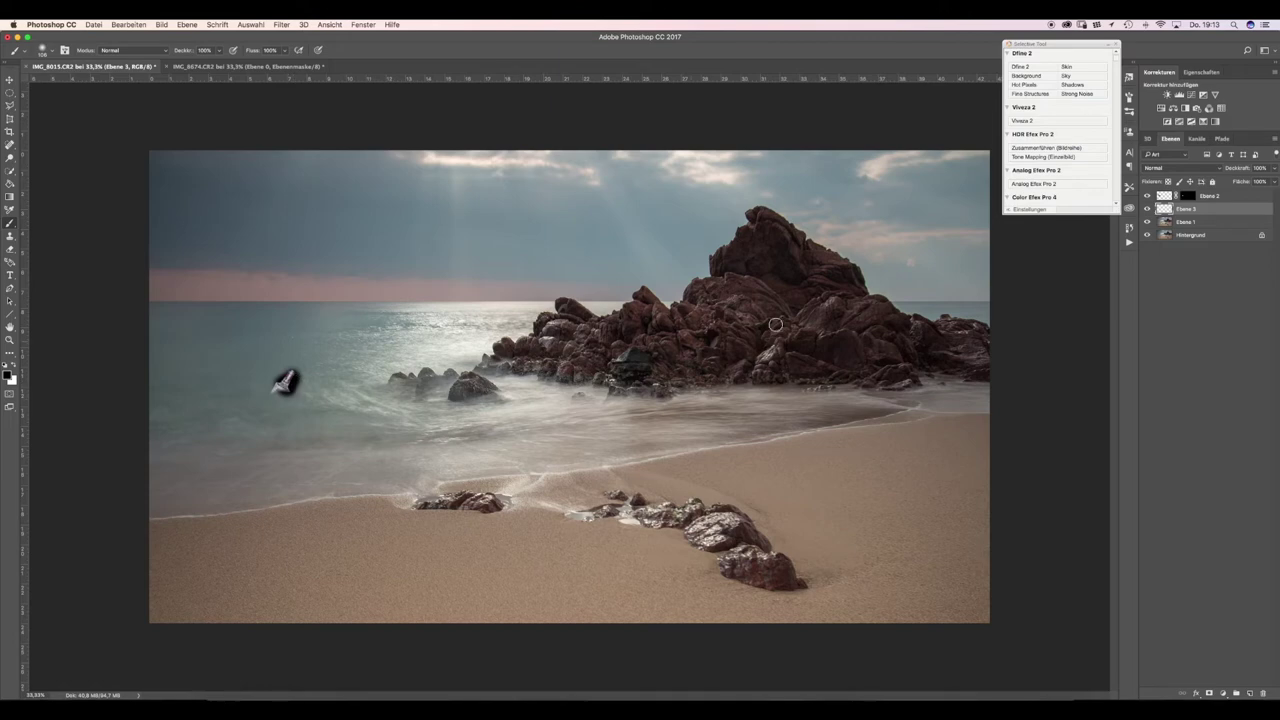
pyautogui.click(284, 398)
pyautogui.click(1205, 169)
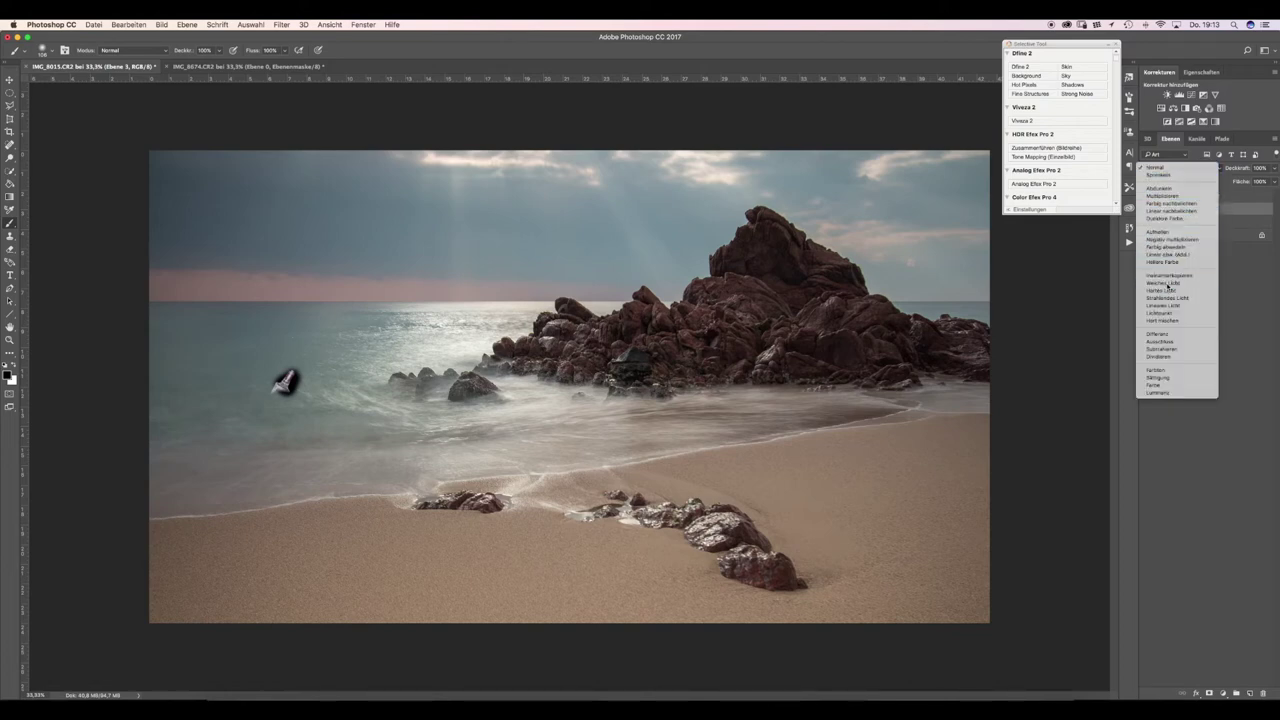
# Step: Set Ebene 3 to Weiches Licht at 32% opacity after trying Ineinanderkopieren and Strahlendes Licht, then select Ebene 2
pyautogui.click(1165, 283)
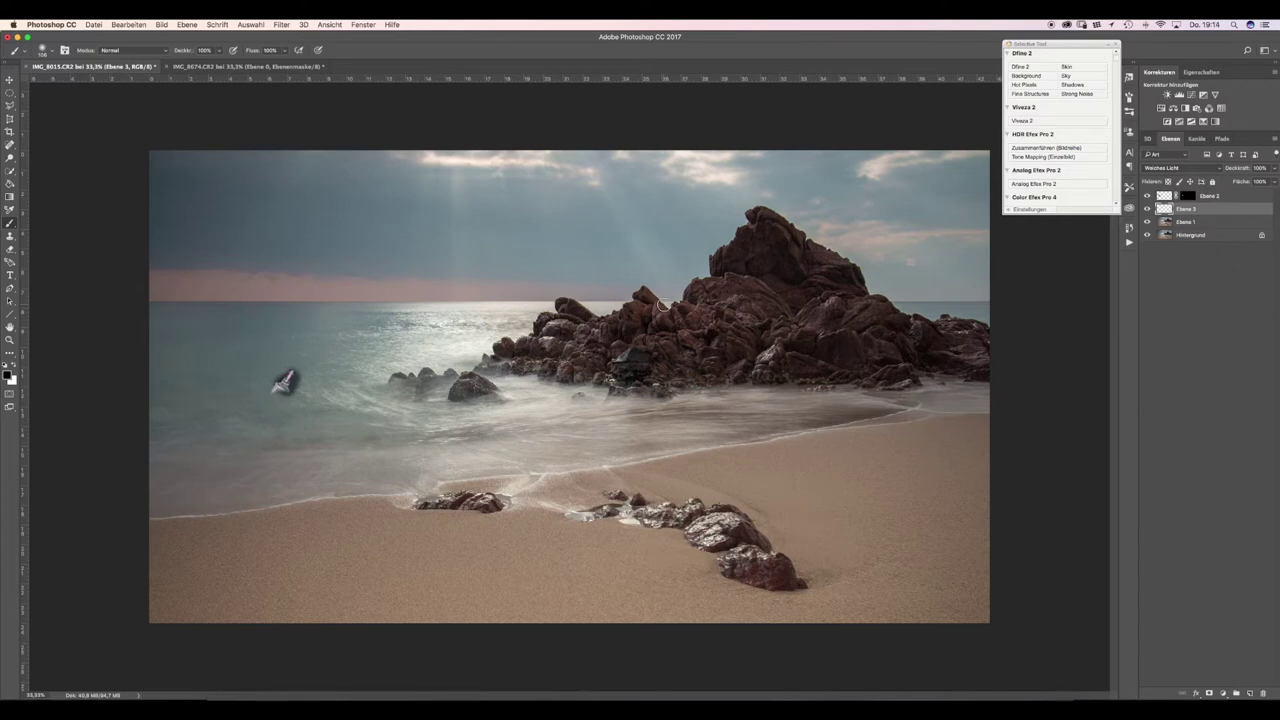
pyautogui.moveTo(1241, 170); pyautogui.dragTo(1195, 173)
pyautogui.click(1172, 170)
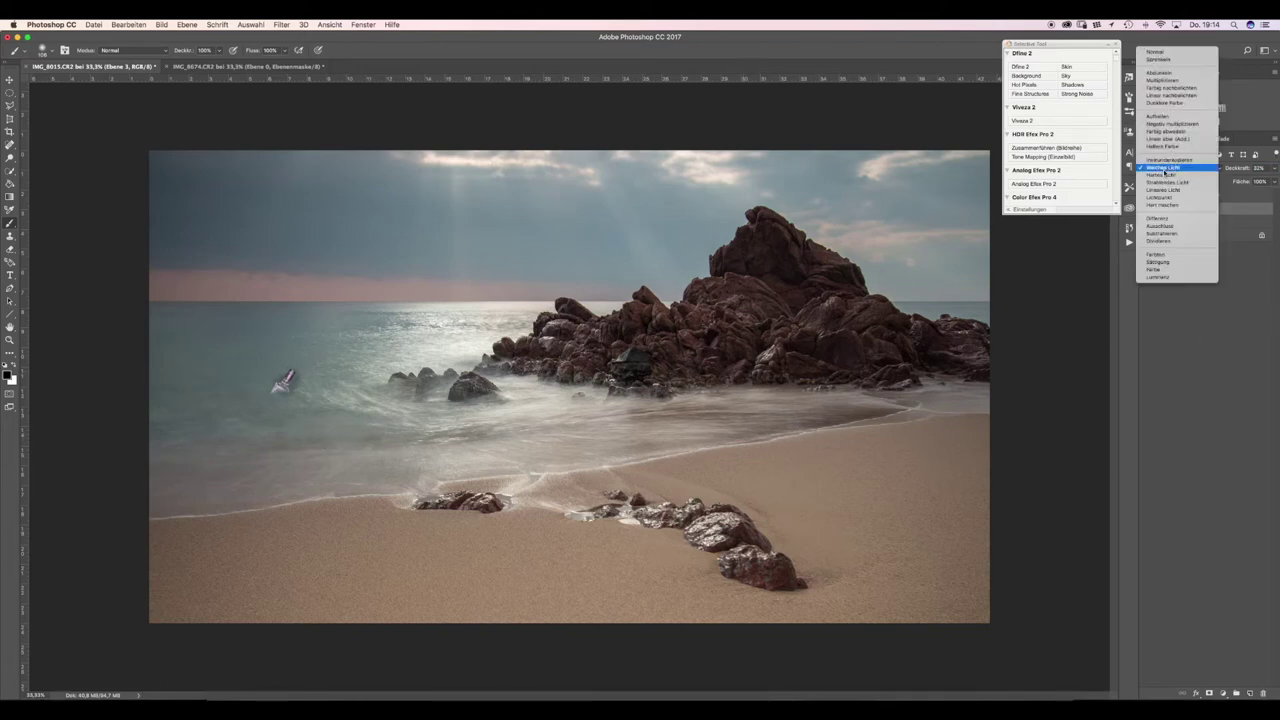
pyautogui.click(1163, 161)
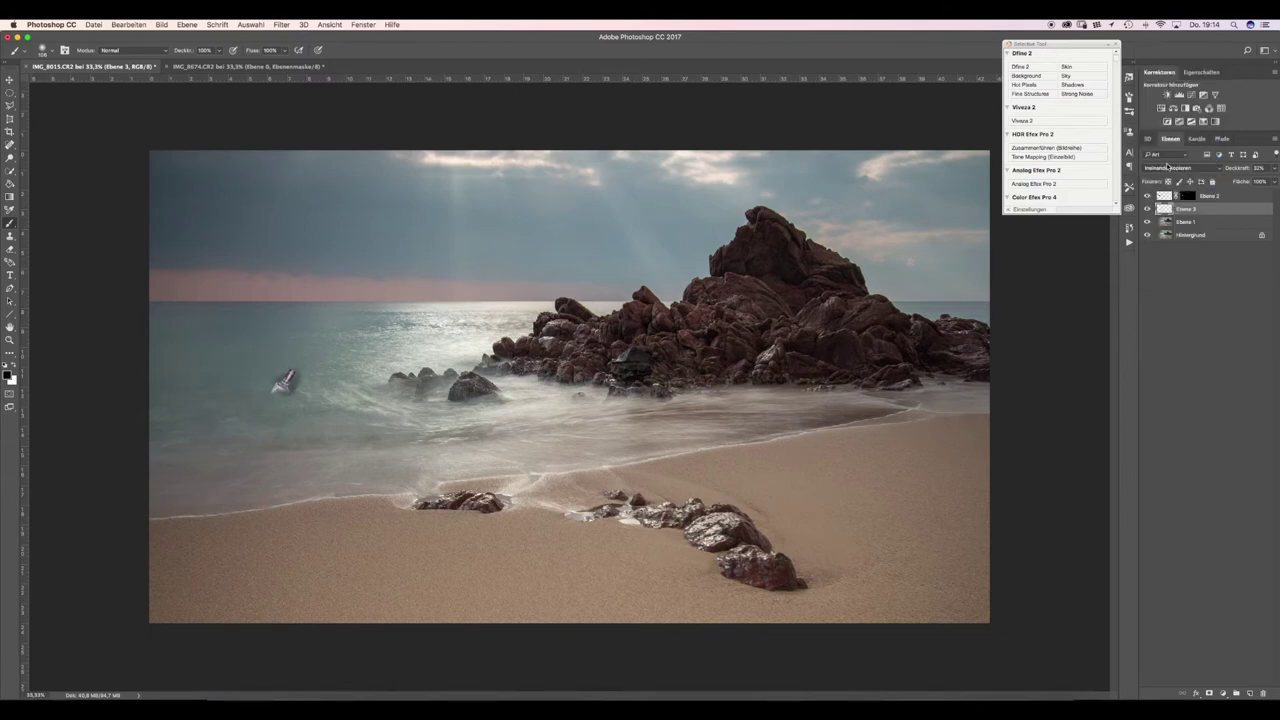
pyautogui.click(1179, 170)
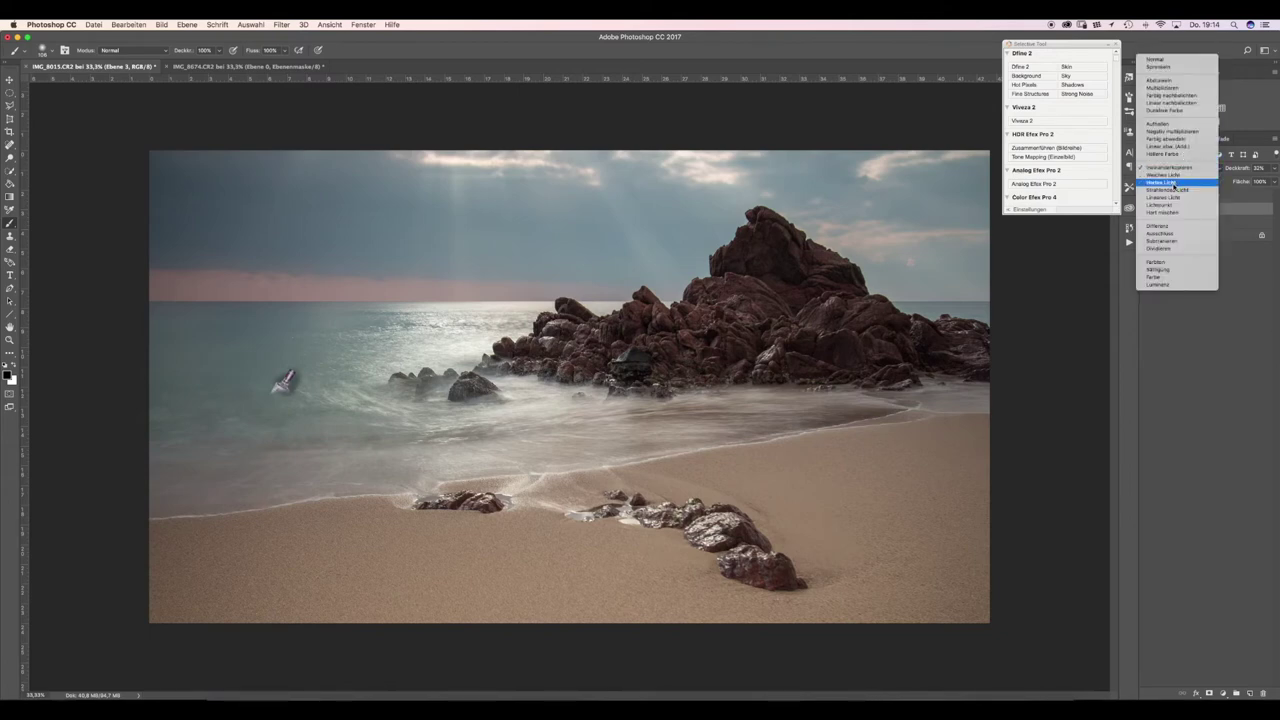
pyautogui.click(1173, 190)
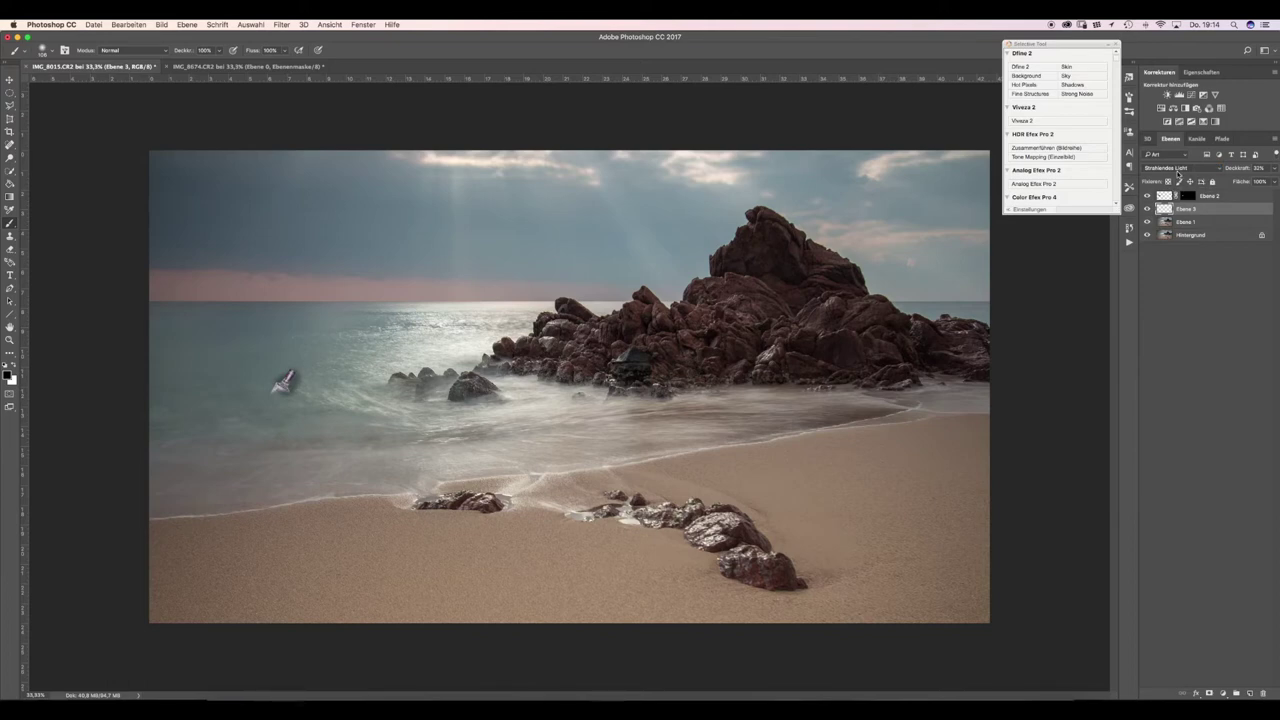
pyautogui.click(1180, 168)
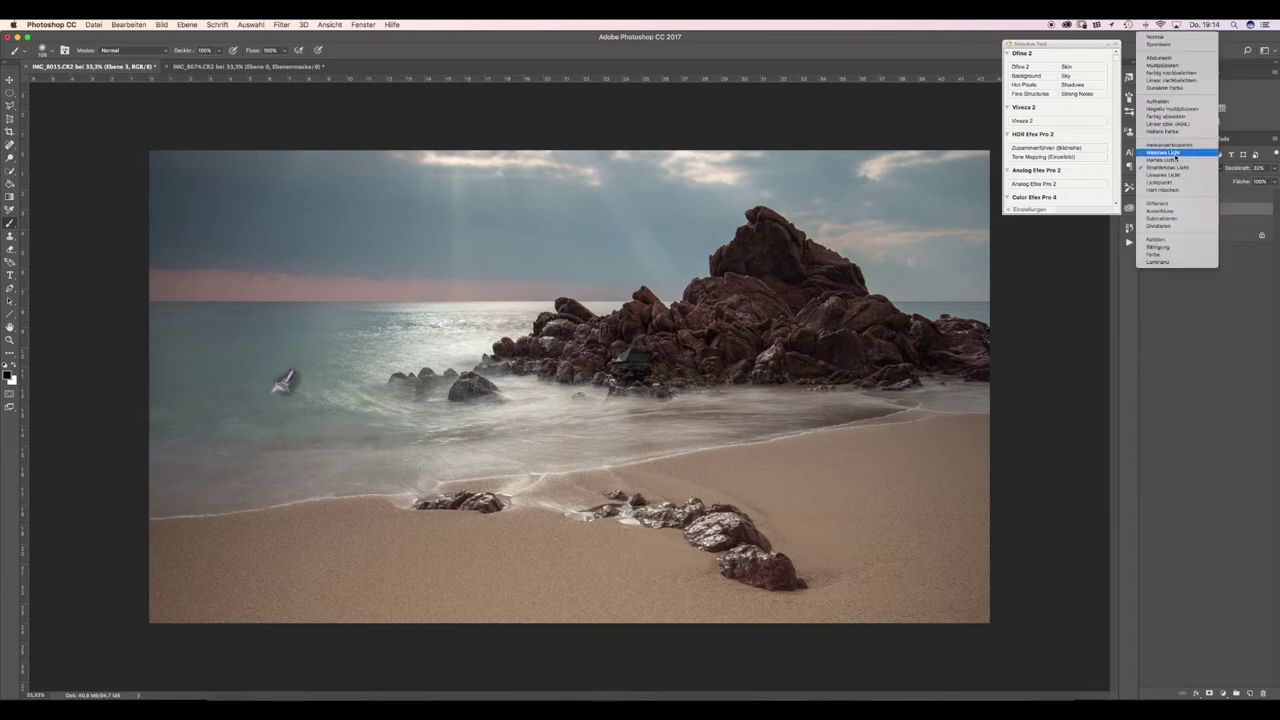
pyautogui.click(1171, 152)
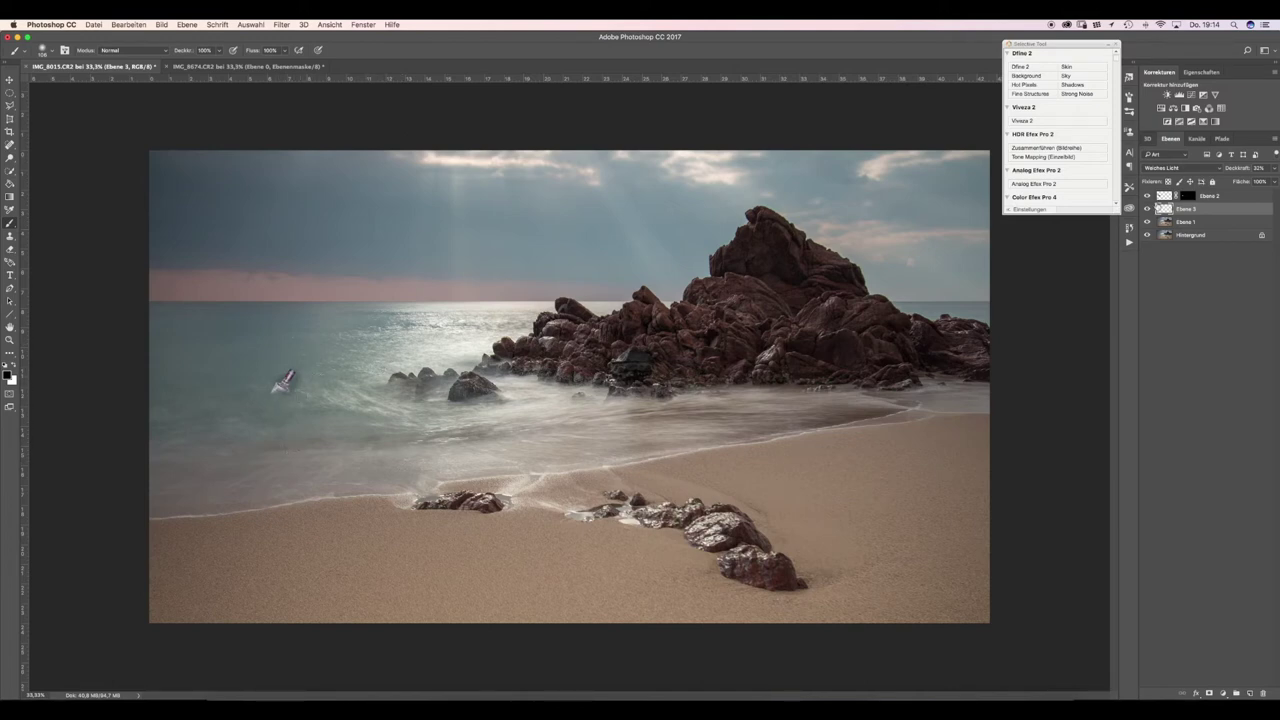
pyautogui.click(1178, 197)
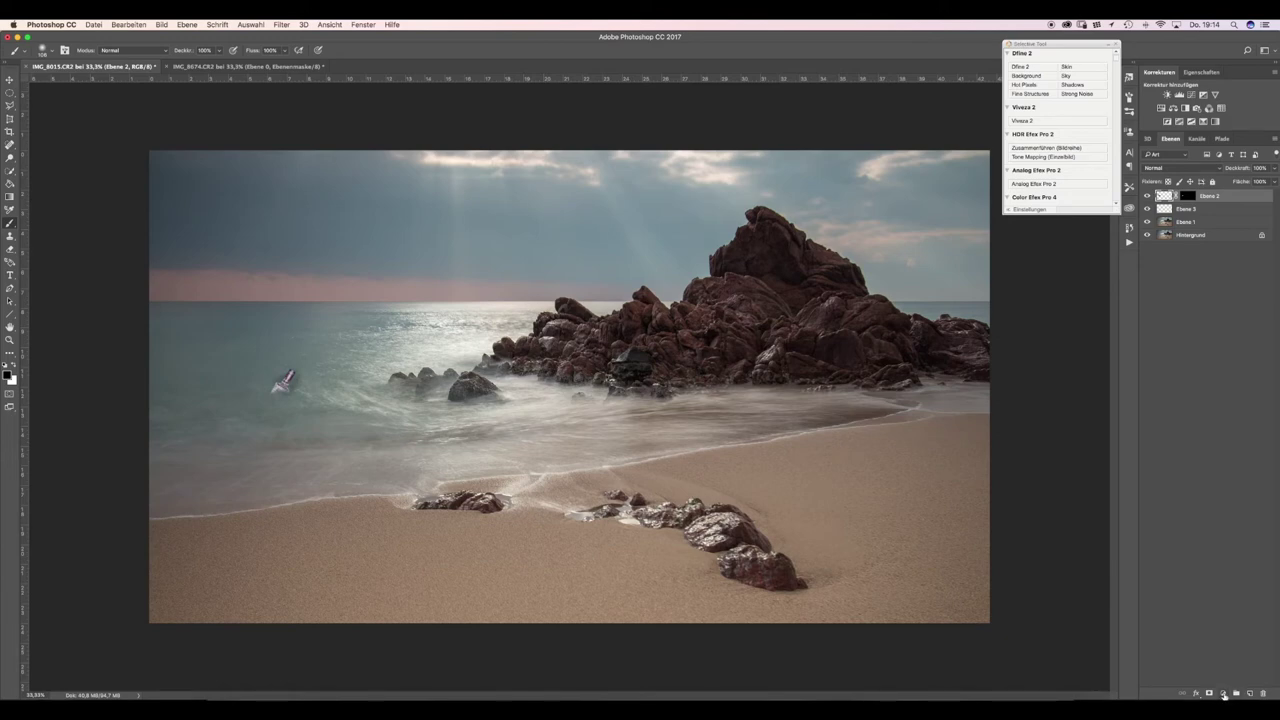
pyautogui.click(1224, 694)
# Step: Add a Tonwertkorrektur levels layer, adjust its black and white points, and clip it to the bottle
pyautogui.click(1224, 694)
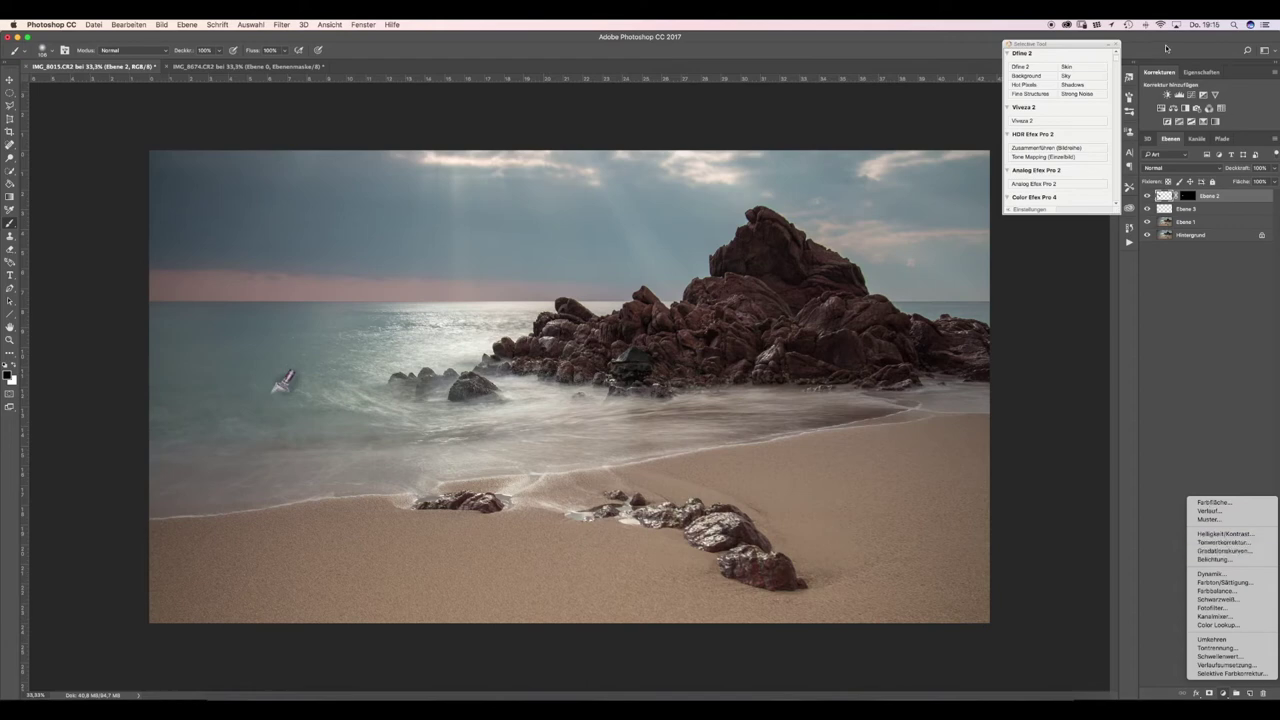
pyautogui.click(1184, 94)
pyautogui.click(1180, 95)
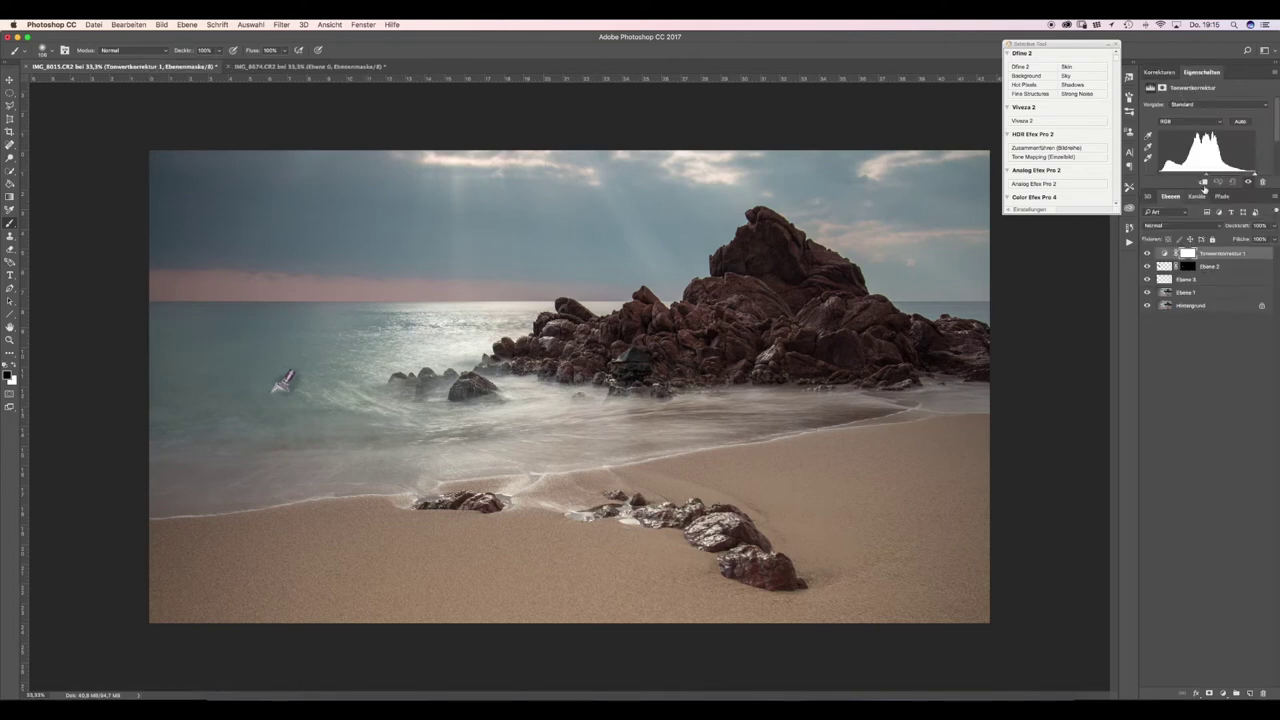
pyautogui.moveTo(1159, 172); pyautogui.dragTo(1179, 172)
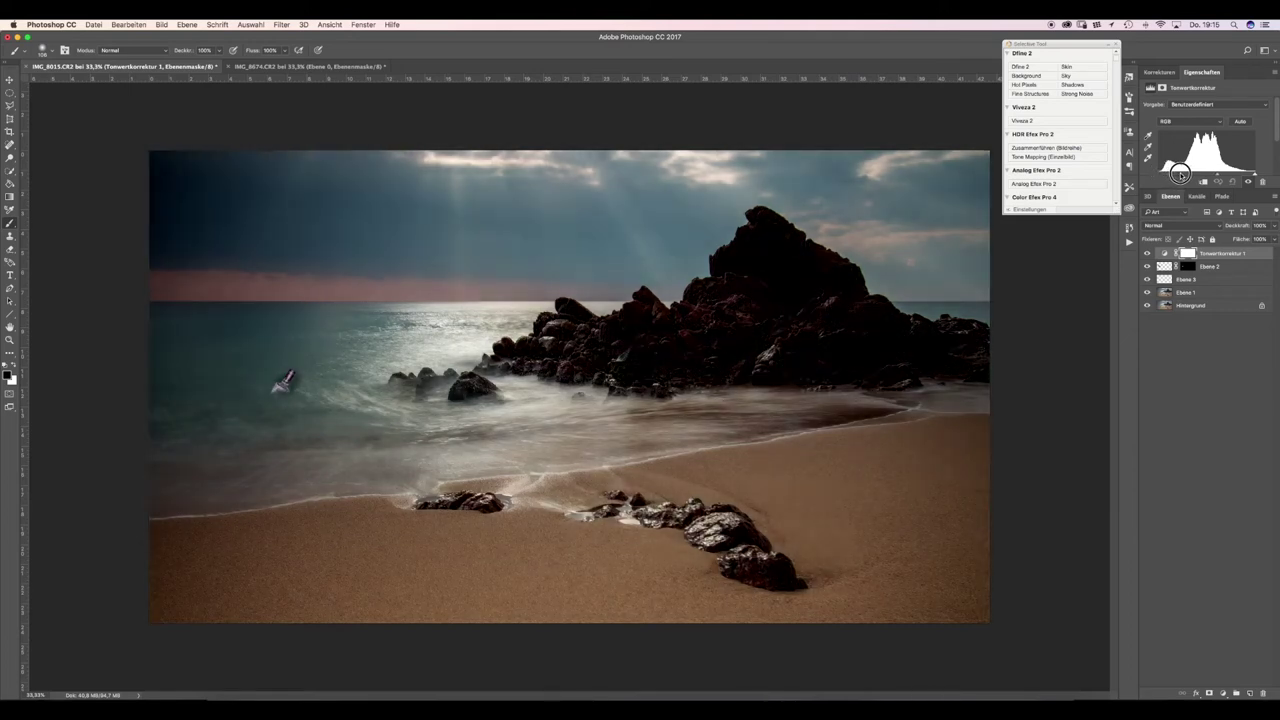
pyautogui.moveTo(1180, 174); pyautogui.dragTo(1172, 172)
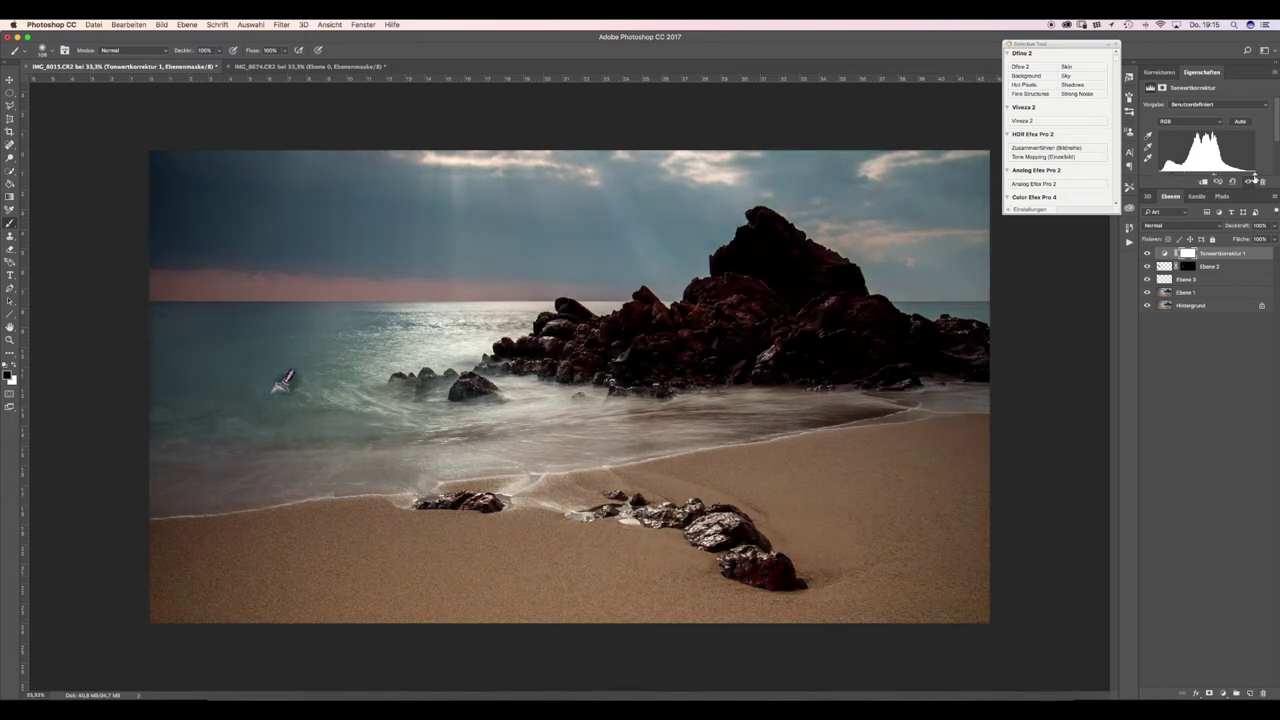
pyautogui.moveTo(1255, 175); pyautogui.dragTo(1246, 175)
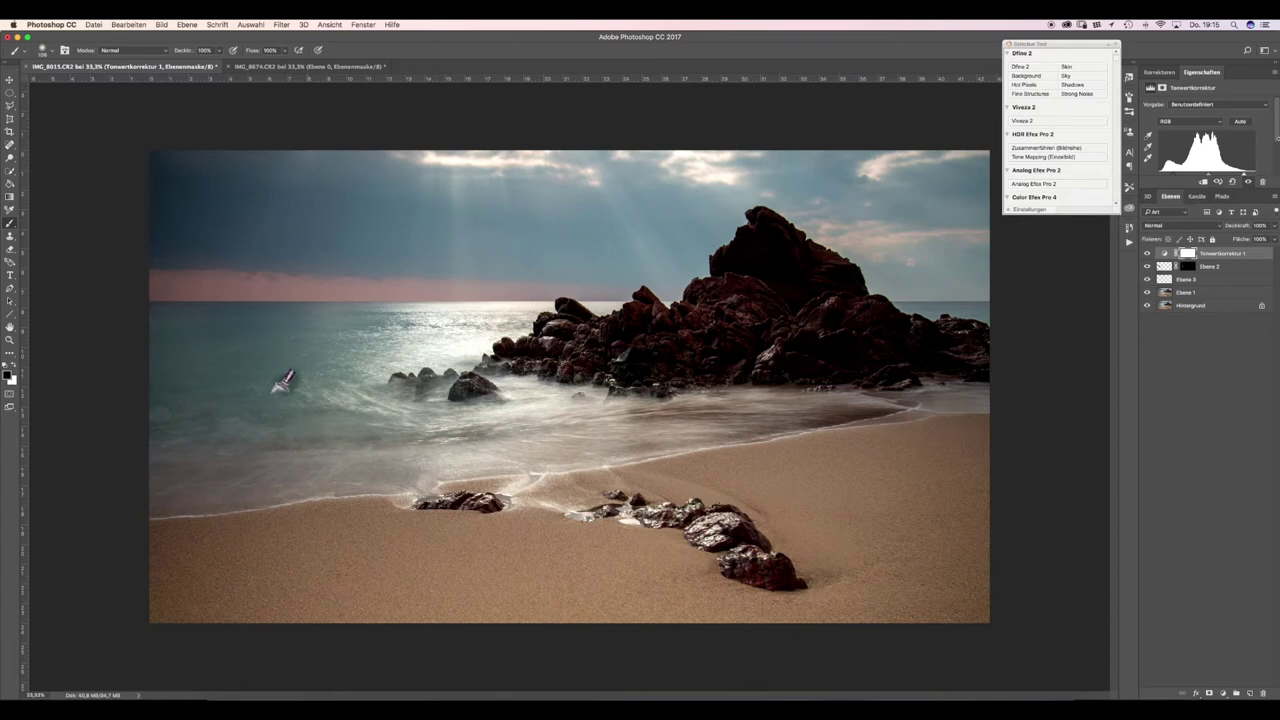
pyautogui.click(1203, 182)
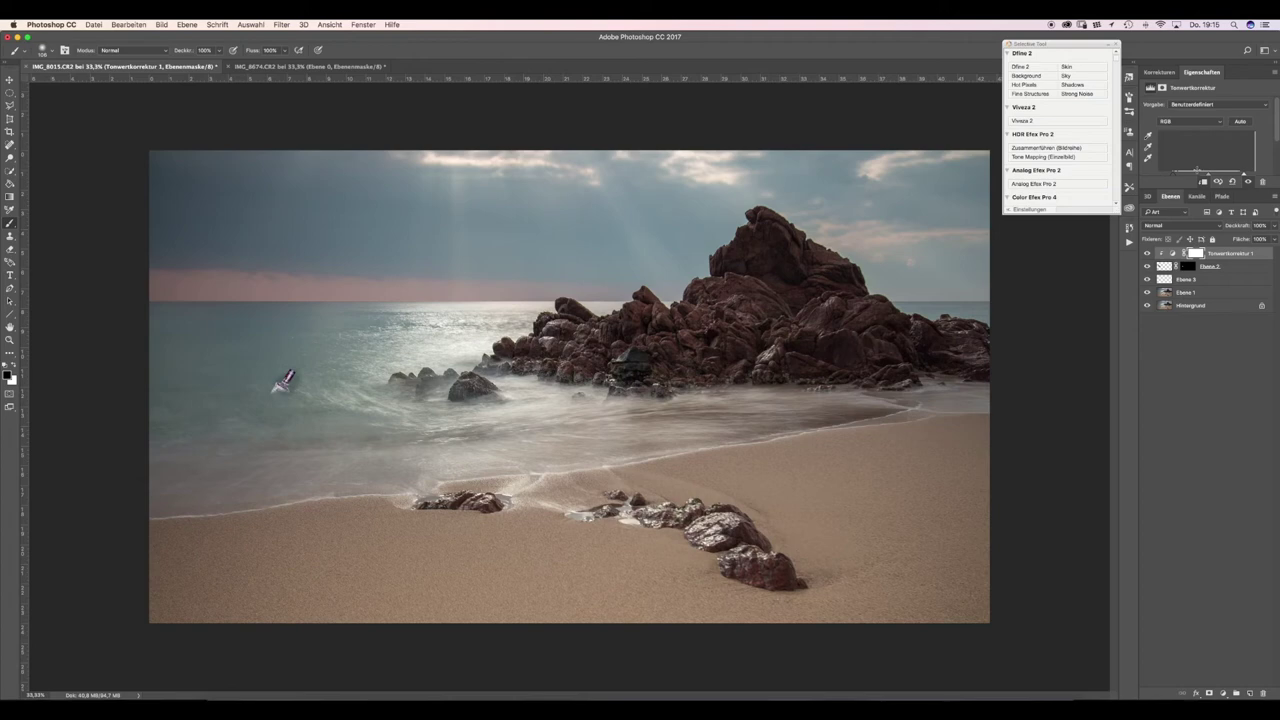
# Step: Fine-tune the bottle's levels, lifting the output black point to about 79
pyautogui.moveTo(1210, 175); pyautogui.dragTo(1203, 177)
pyautogui.moveTo(1203, 177); pyautogui.dragTo(1215, 177)
pyautogui.click(1274, 133)
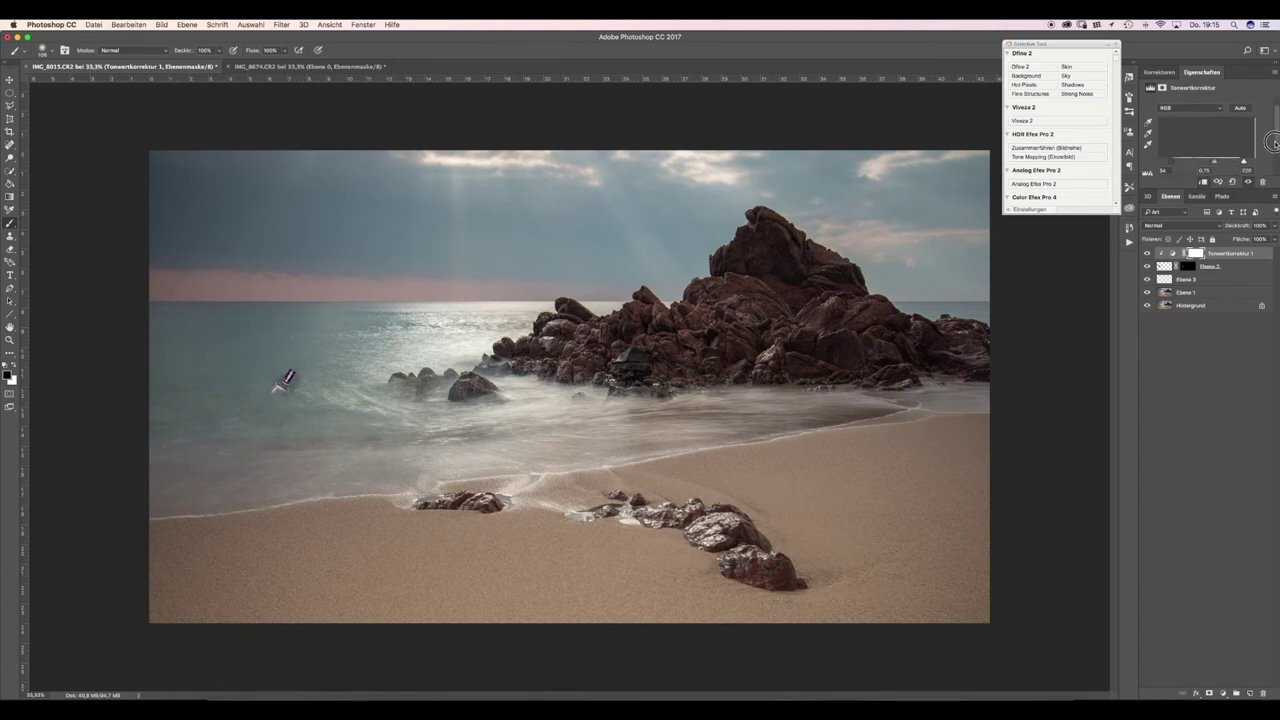
pyautogui.moveTo(1274, 133)
pyautogui.mouseDown()
pyautogui.moveTo(1274, 162)
pyautogui.moveTo(1237, 155)
pyautogui.mouseUp()
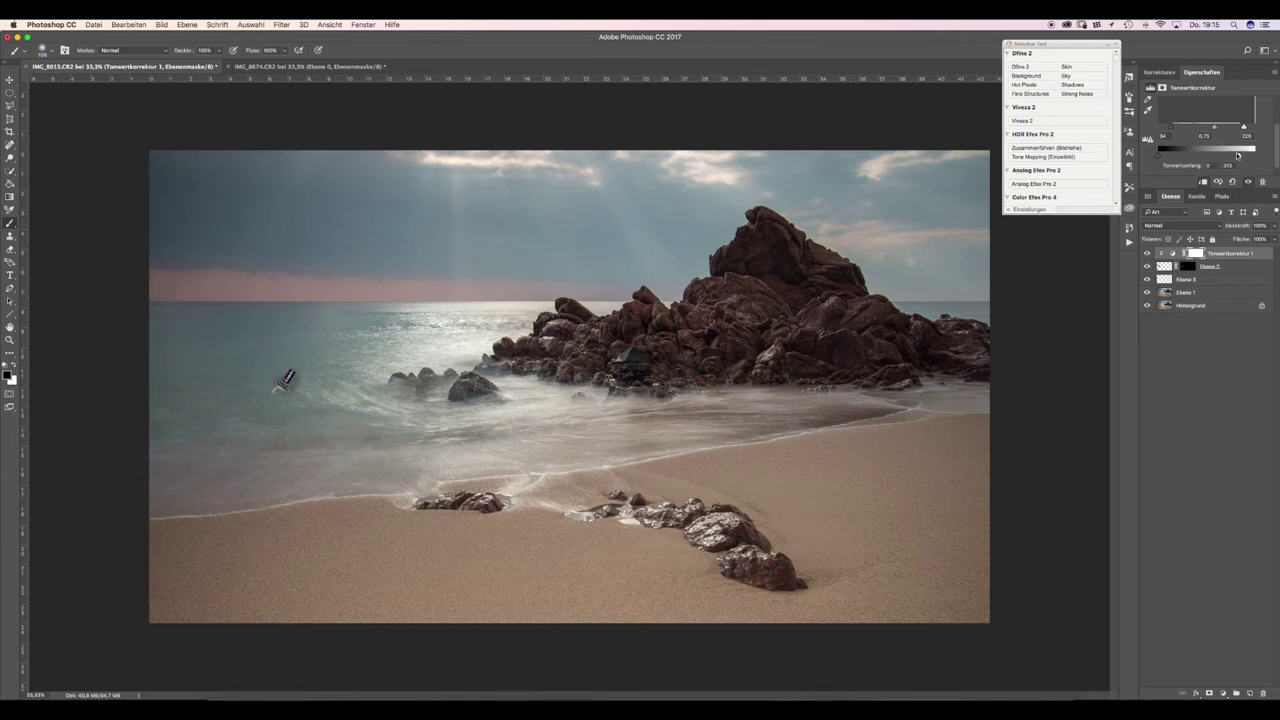
pyautogui.moveTo(1157, 154); pyautogui.dragTo(1177, 157)
pyautogui.moveTo(1240, 158); pyautogui.dragTo(1238, 157)
pyautogui.click(1173, 253)
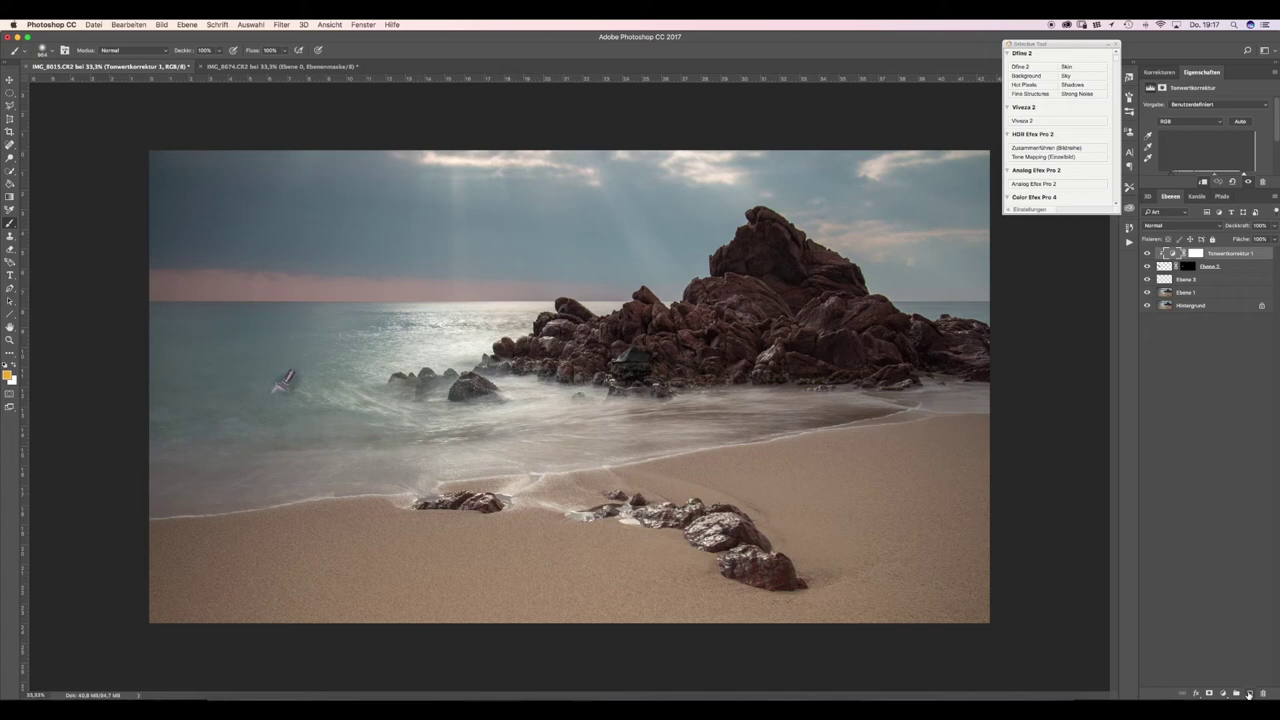
pyautogui.click(1249, 694)
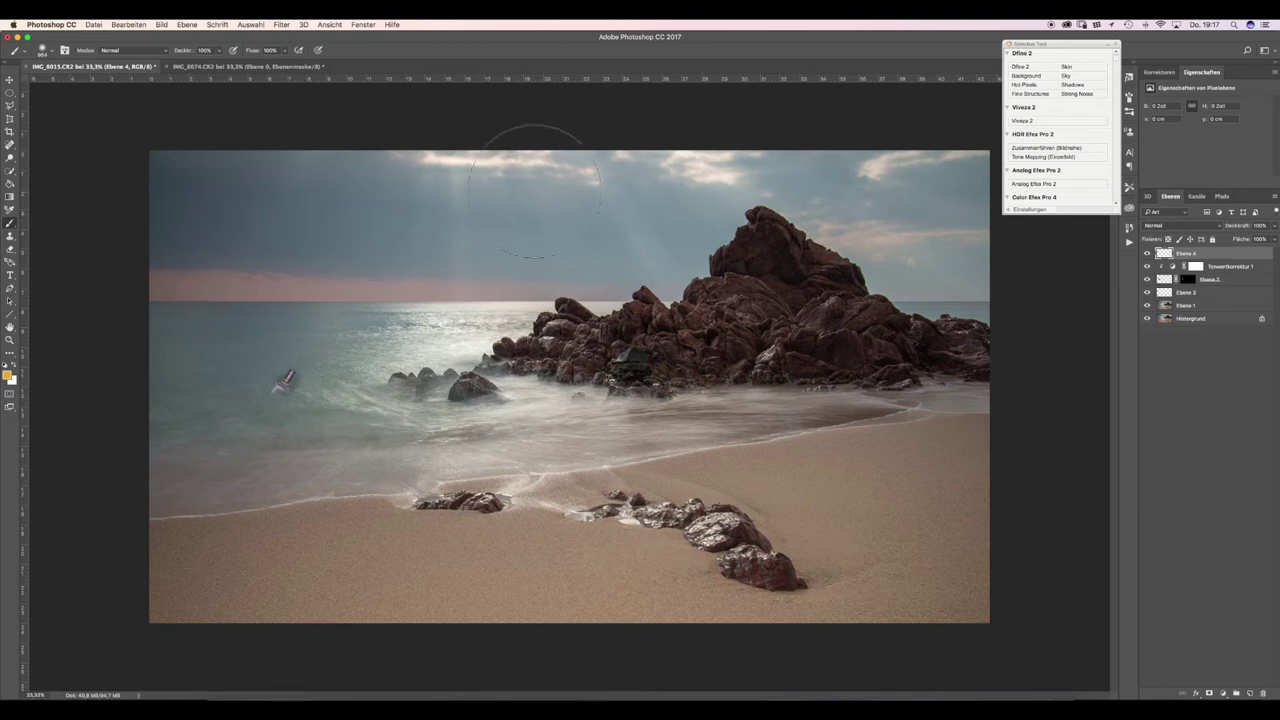
# Step: Paint an orange sun glow above the rocks, blended as Weiches Licht with lowered opacity
pyautogui.moveTo(505, 212)
pyautogui.mouseDown()
pyautogui.moveTo(539, 191)
pyautogui.moveTo(457, 186)
pyautogui.mouseUp()
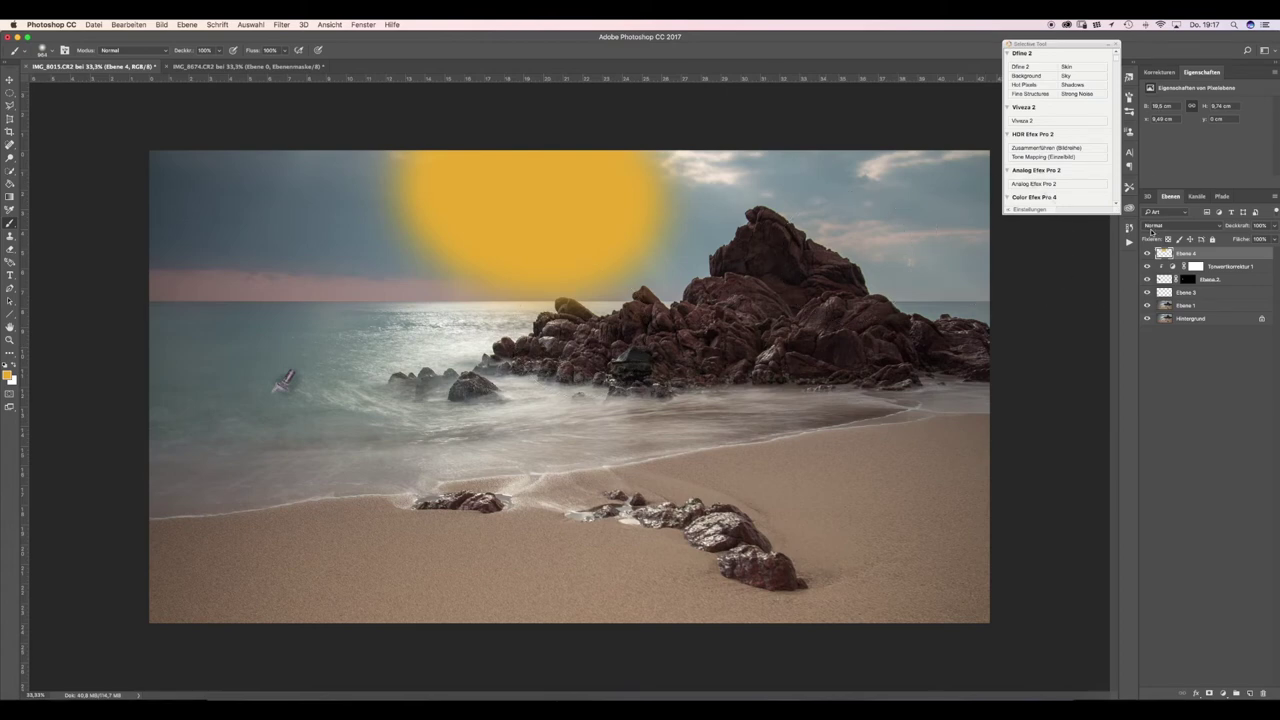
pyautogui.click(1149, 226)
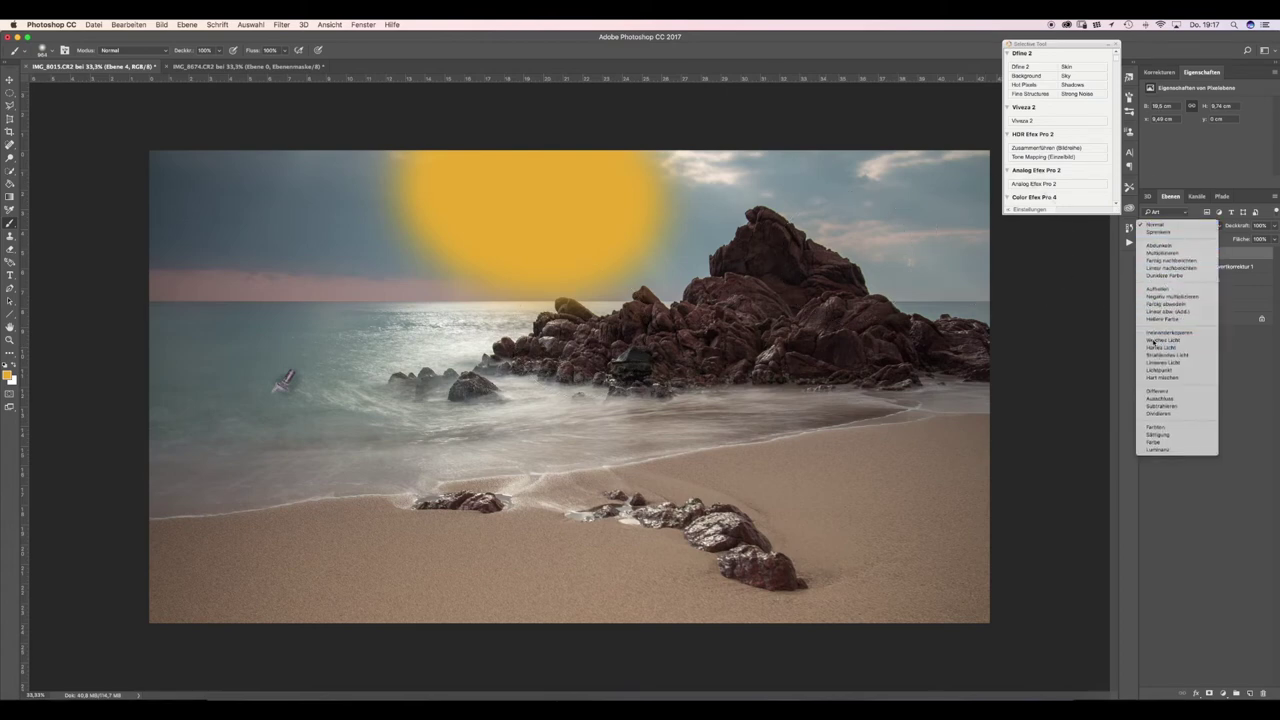
pyautogui.click(1155, 341)
pyautogui.click(1165, 226)
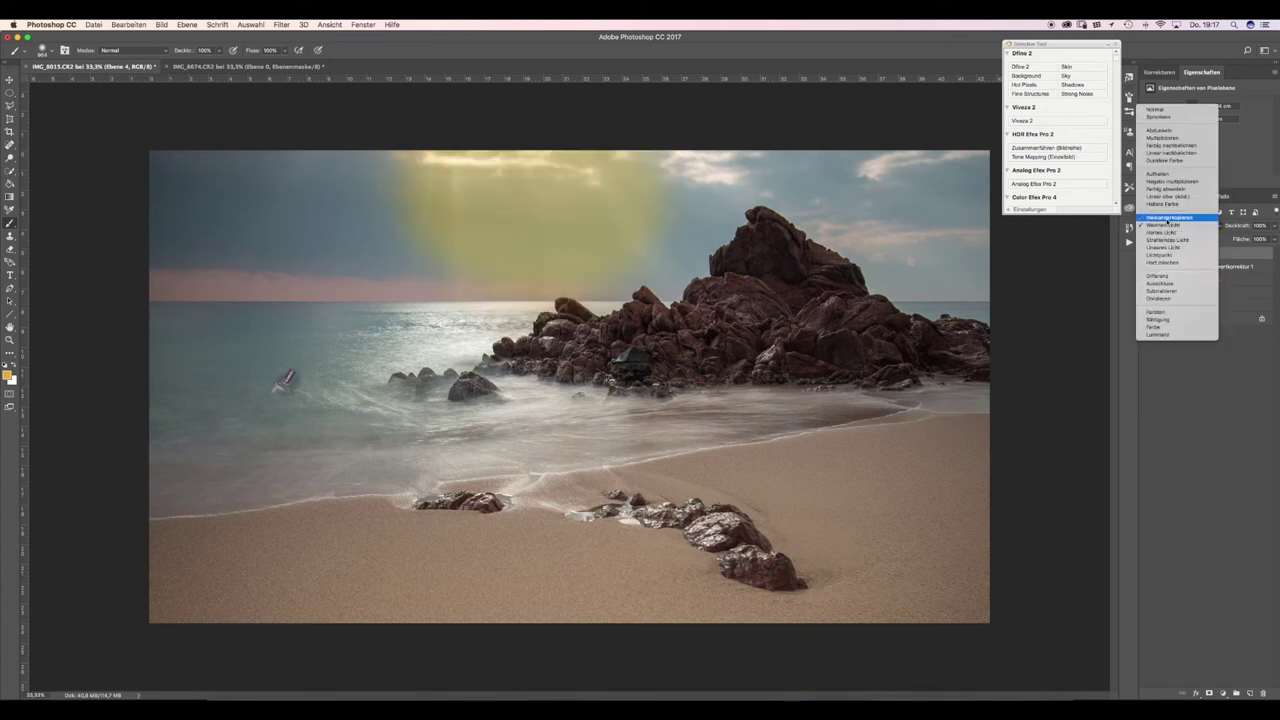
pyautogui.click(1175, 217)
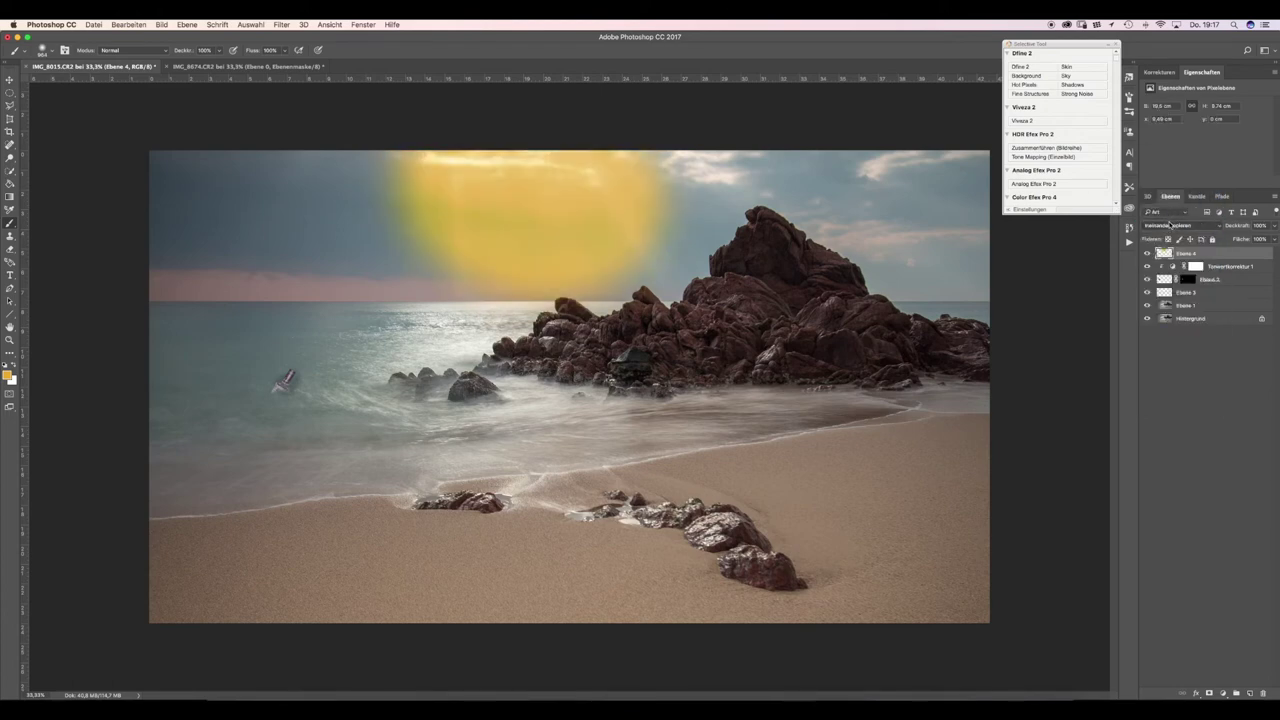
pyautogui.click(1167, 228)
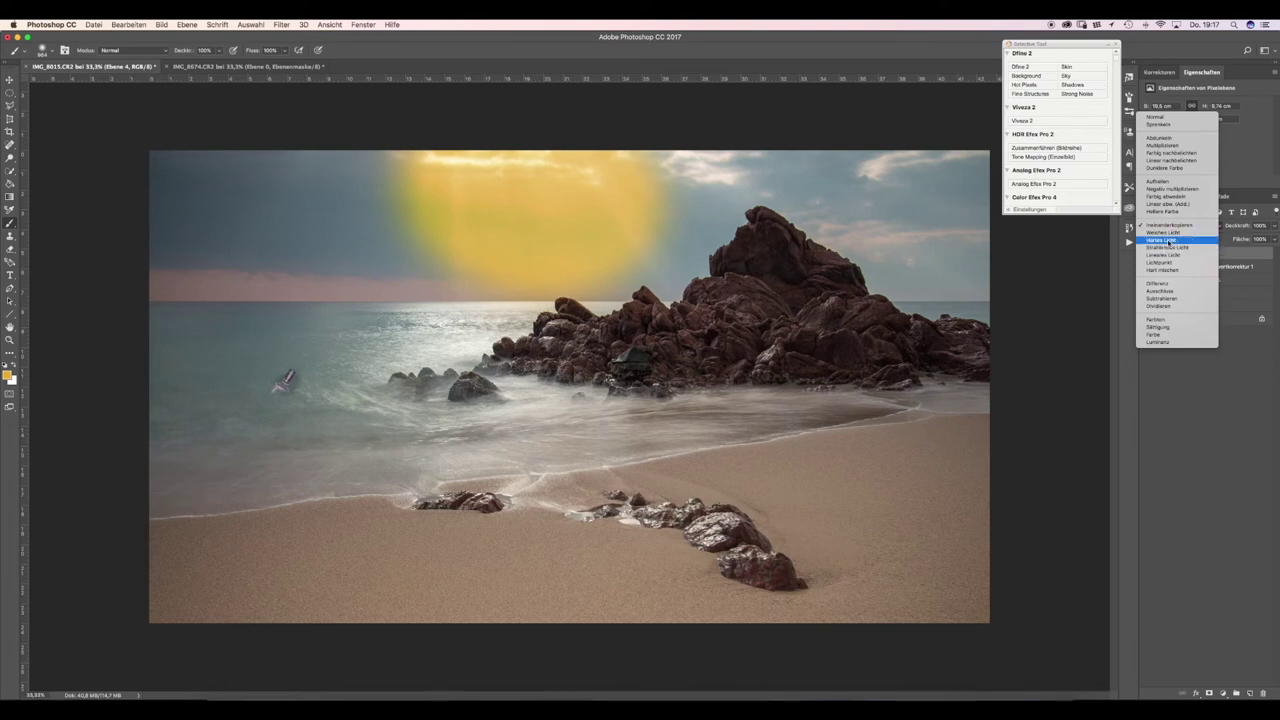
pyautogui.click(1163, 233)
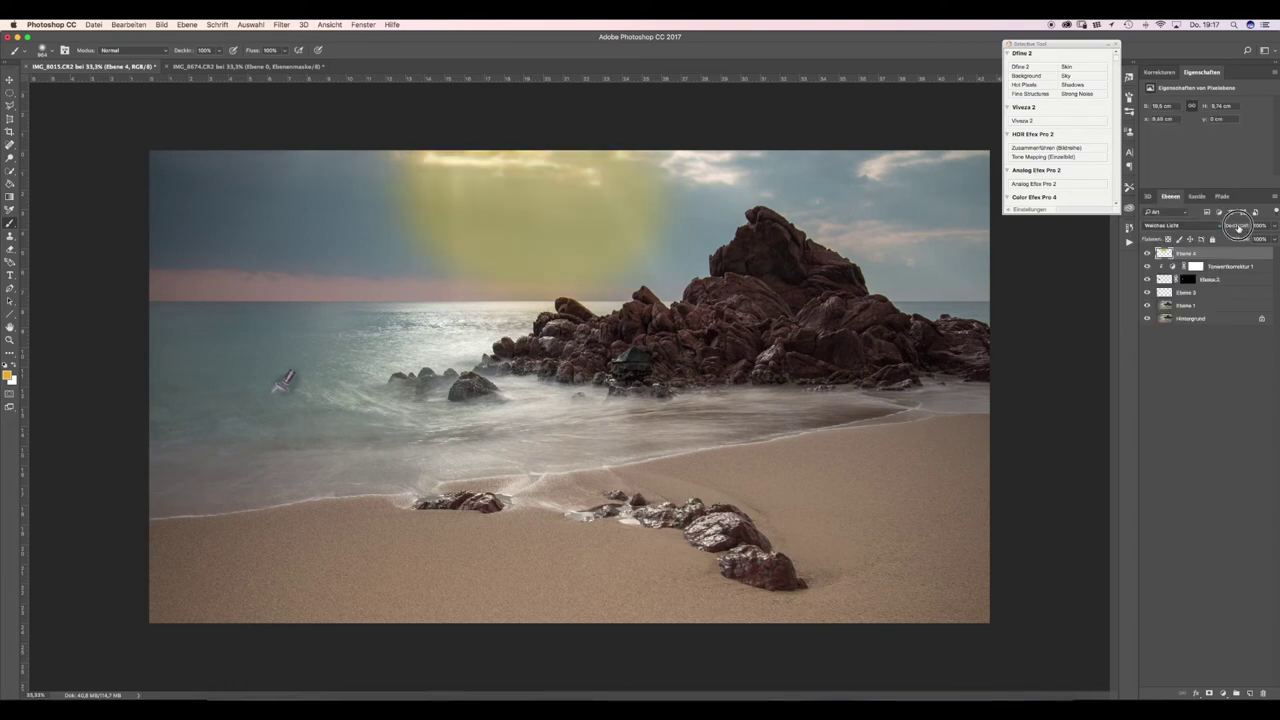
pyautogui.moveTo(1229, 225)
pyautogui.mouseDown()
pyautogui.moveTo(1205, 225)
pyautogui.moveTo(1224, 226)
pyautogui.mouseUp()
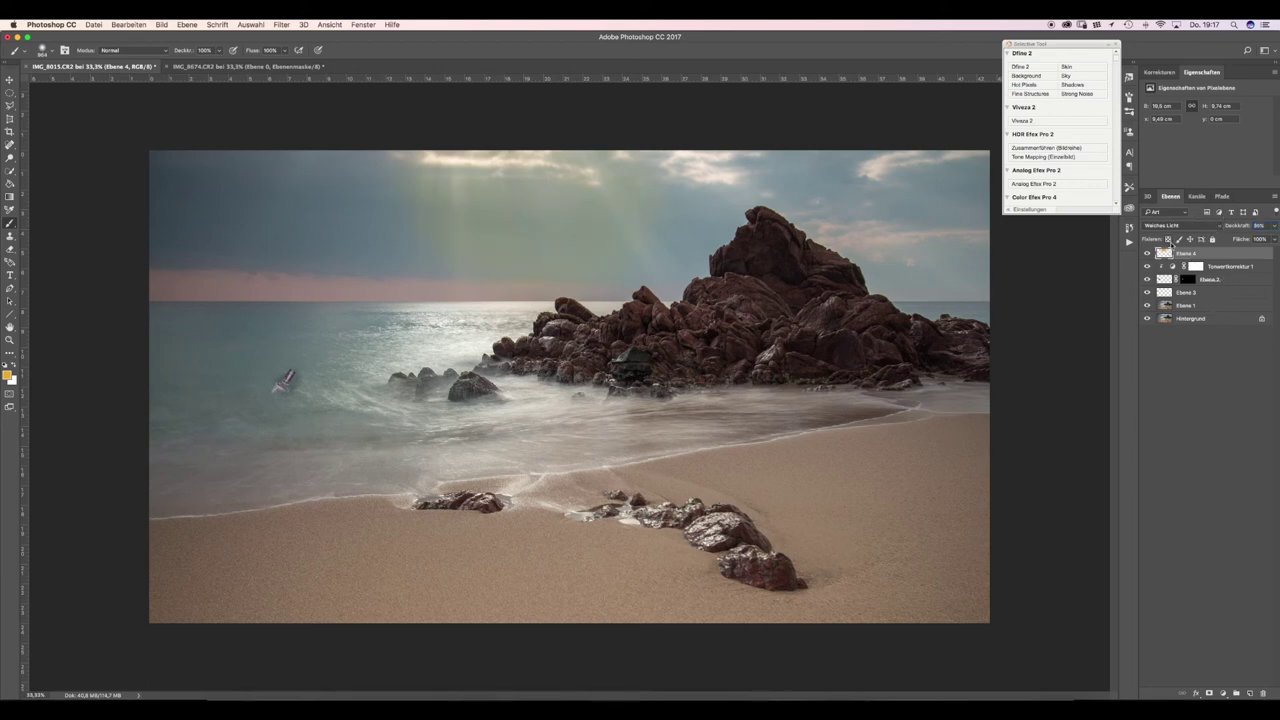
# Step: Move the sun glow to the right across the upper sky
pyautogui.click(10, 79)
pyautogui.moveTo(540, 223)
pyautogui.mouseDown()
pyautogui.moveTo(323, 222)
pyautogui.moveTo(296, 195)
pyautogui.moveTo(717, 194)
pyautogui.moveTo(917, 213)
pyautogui.mouseUp()
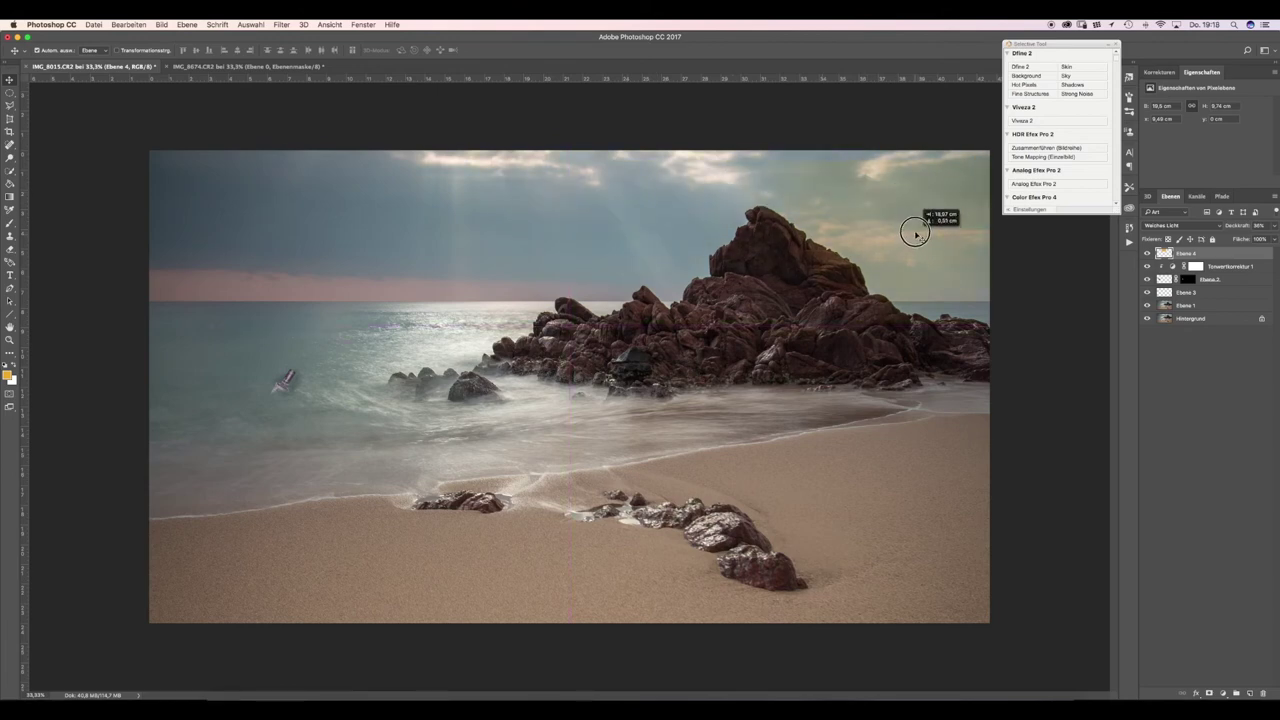
pyautogui.moveTo(917, 213); pyautogui.dragTo(916, 218)
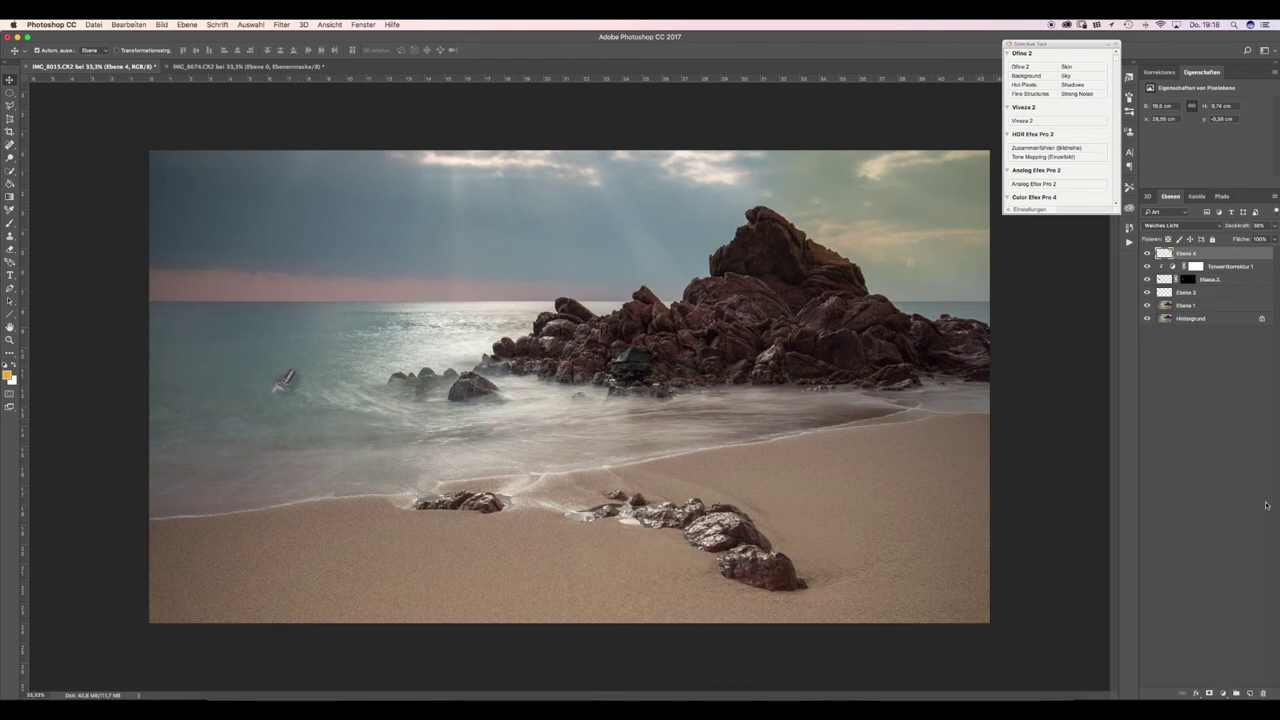
pyautogui.click(1225, 695)
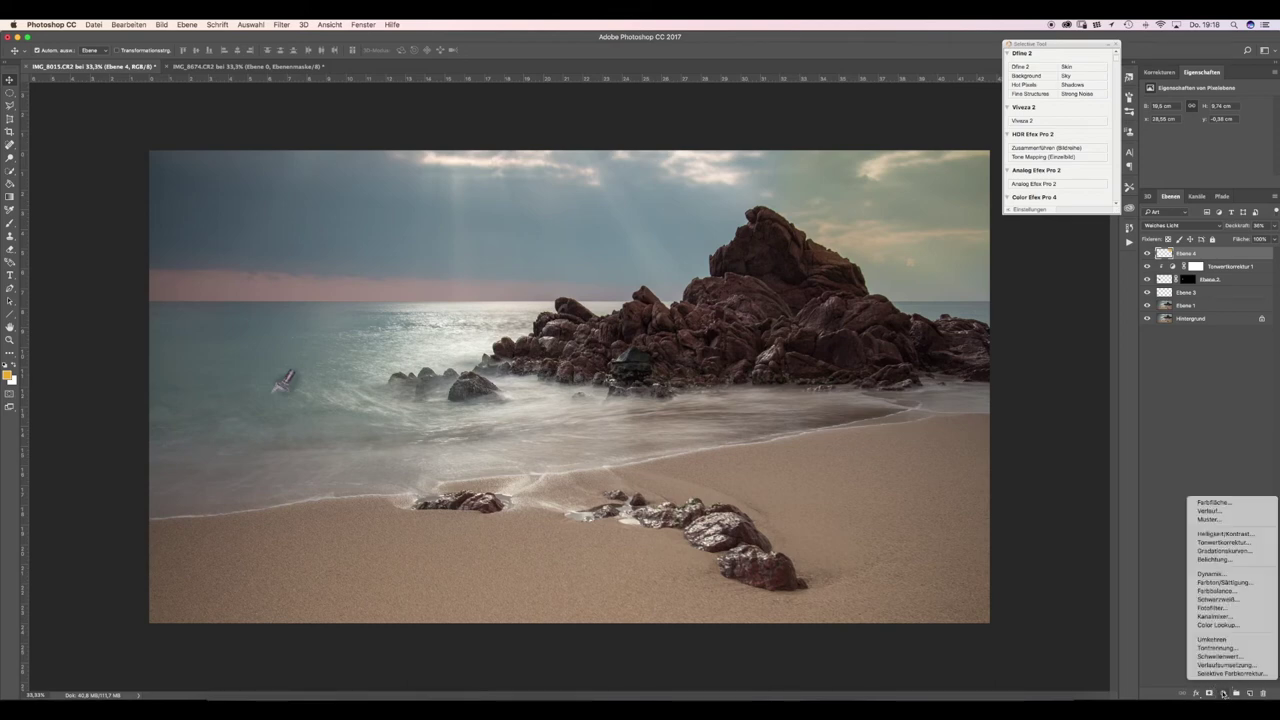
# Step: Add a Color Lookup layer, try Crisp_Warm.look, then apply the LateSunset.3DL lookup
pyautogui.click(1222, 625)
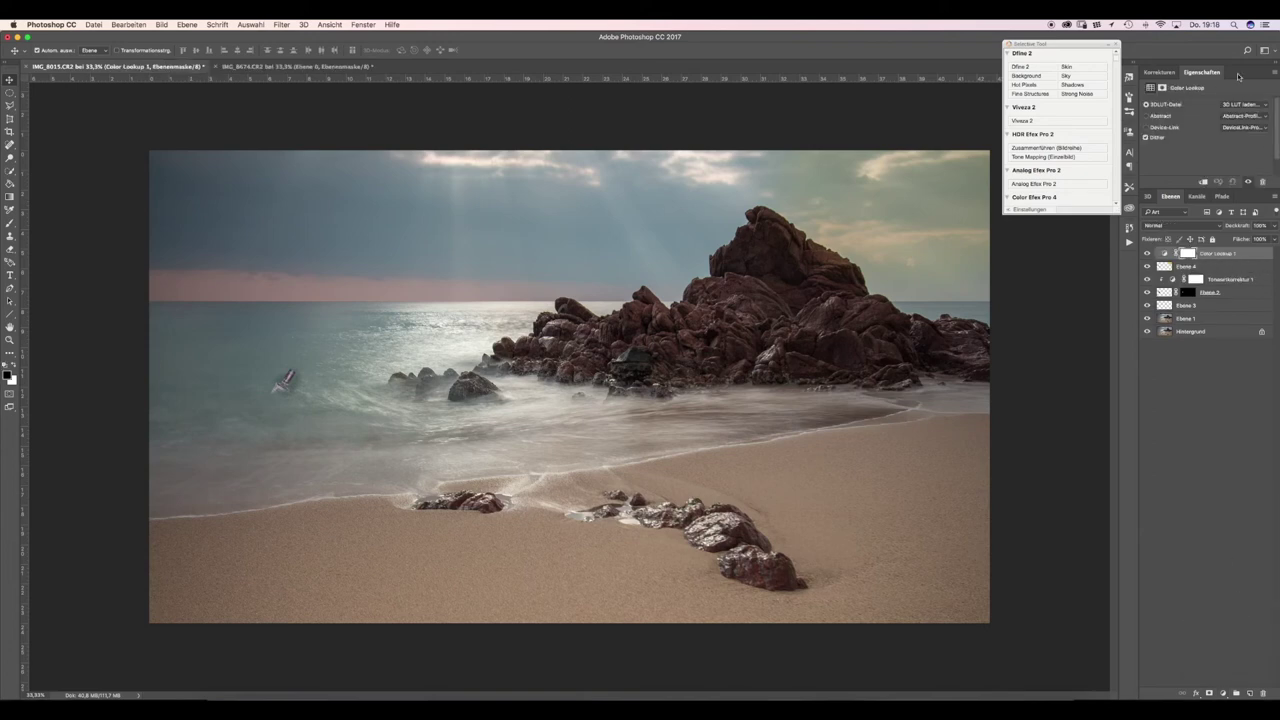
pyautogui.click(1234, 105)
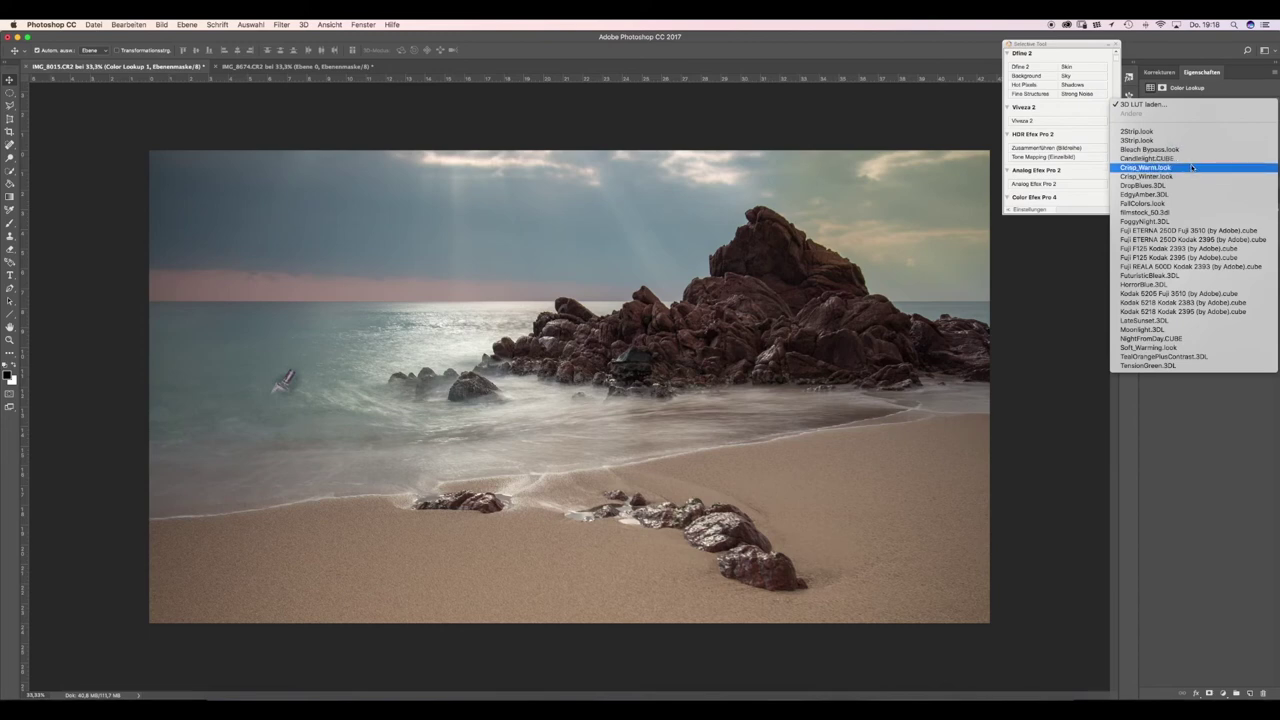
pyautogui.click(1192, 167)
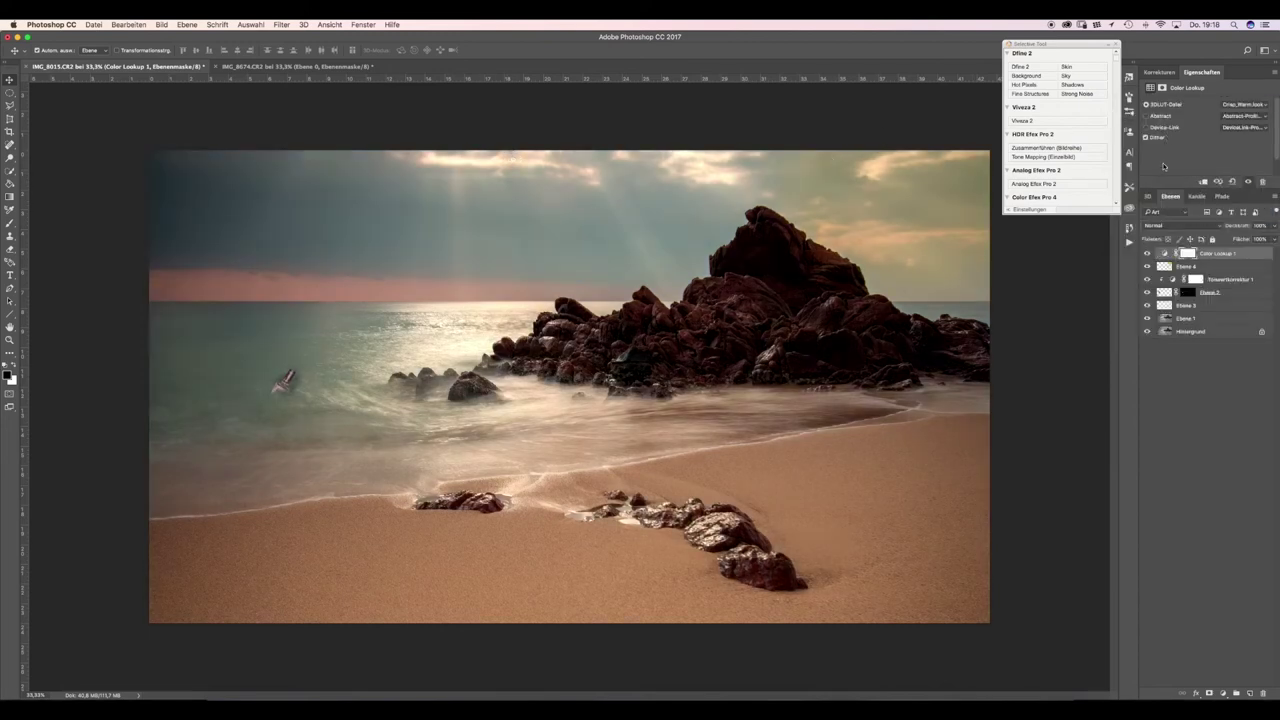
pyautogui.click(1227, 105)
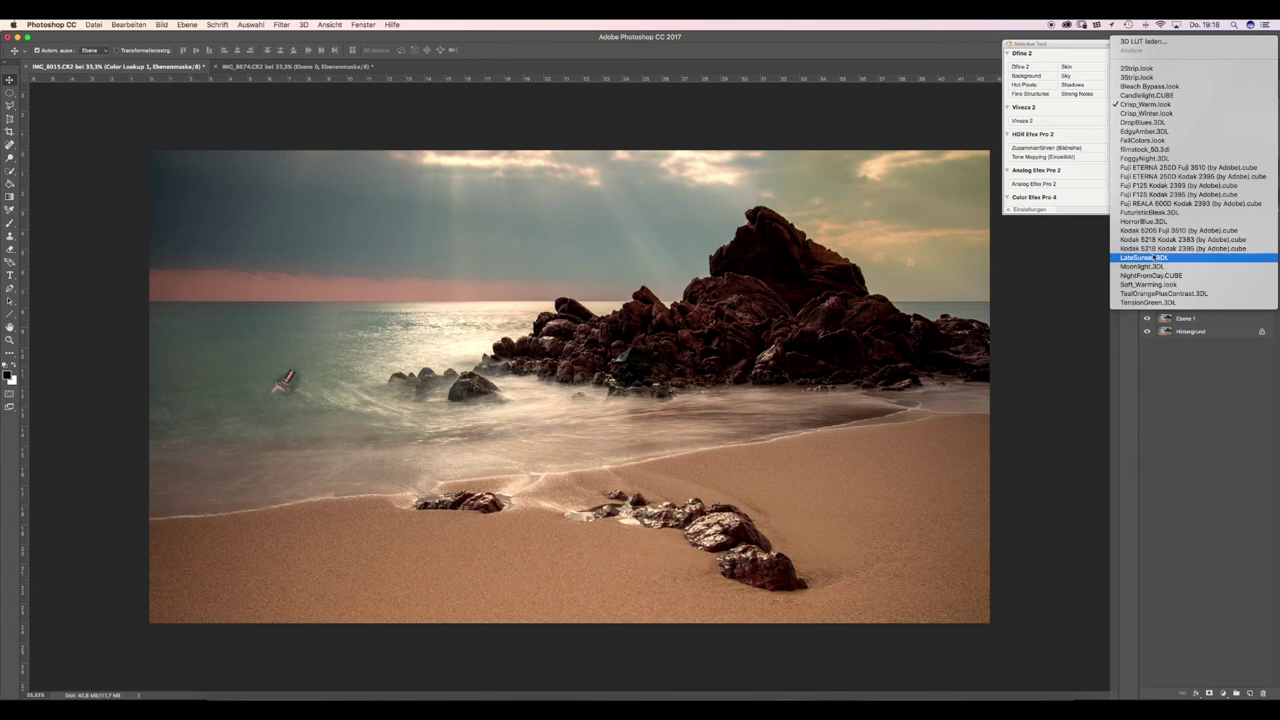
pyautogui.click(1150, 258)
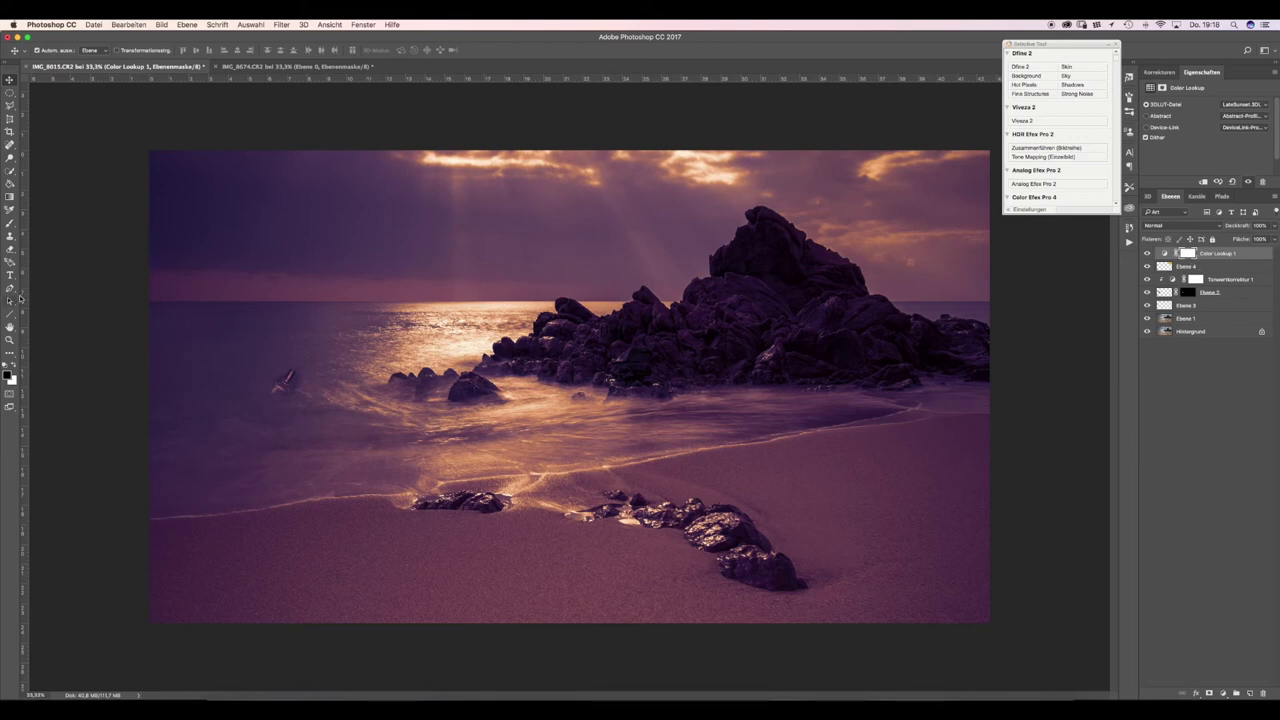
pyautogui.click(9, 198)
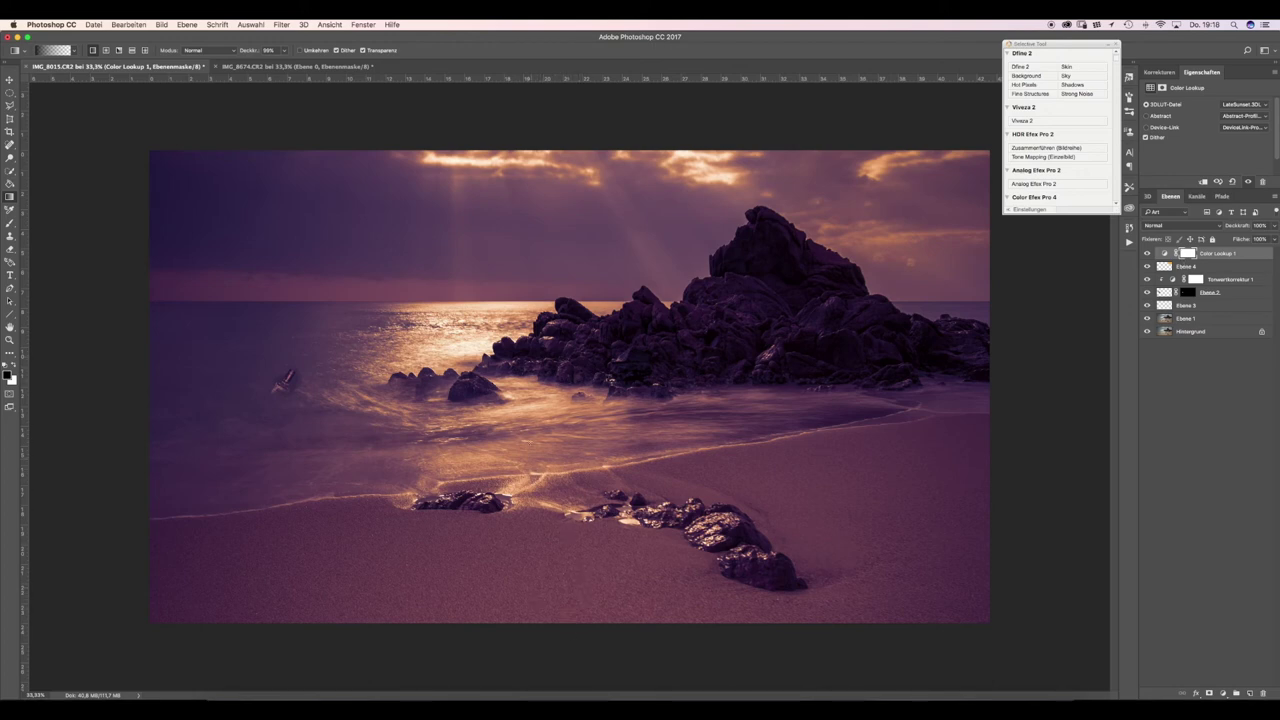
# Step: Mask the Color Lookup layer with an upward gradient and set its opacity to 77%
pyautogui.moveTo(535, 421); pyautogui.dragTo(531, 287)
pyautogui.moveTo(531, 287); pyautogui.dragTo(530, 284)
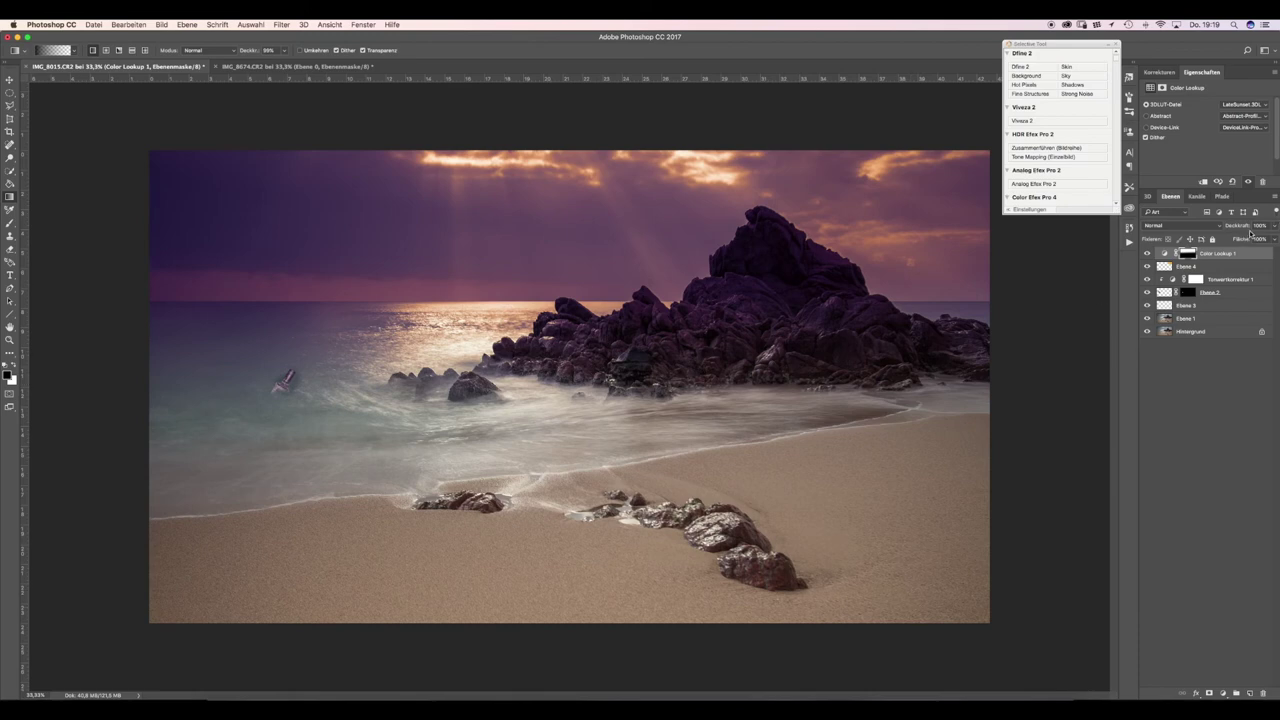
pyautogui.moveTo(1252, 226); pyautogui.dragTo(1230, 228)
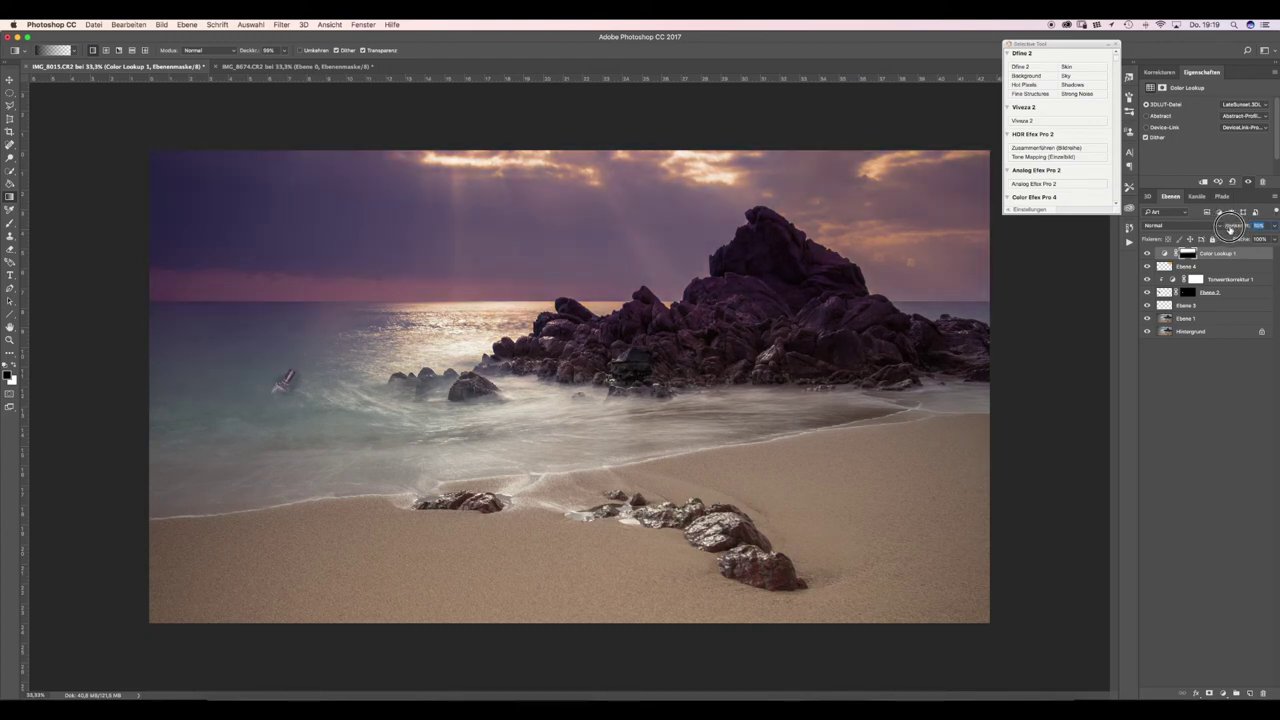
pyautogui.moveTo(1230, 228); pyautogui.dragTo(1233, 228)
# Step: Delete the Ebene 4 sun-glow layer, then stamp all visible layers above Color Lookup 1
pyautogui.click(1207, 266)
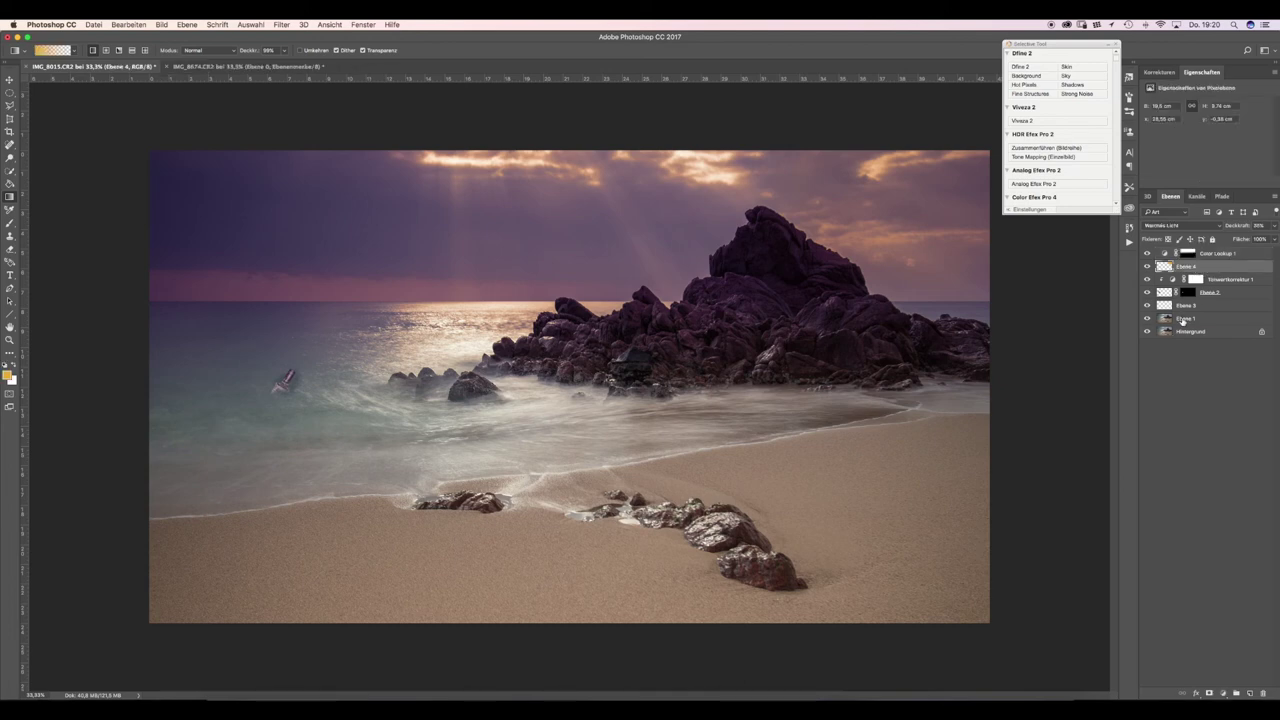
pyautogui.press('Delete')
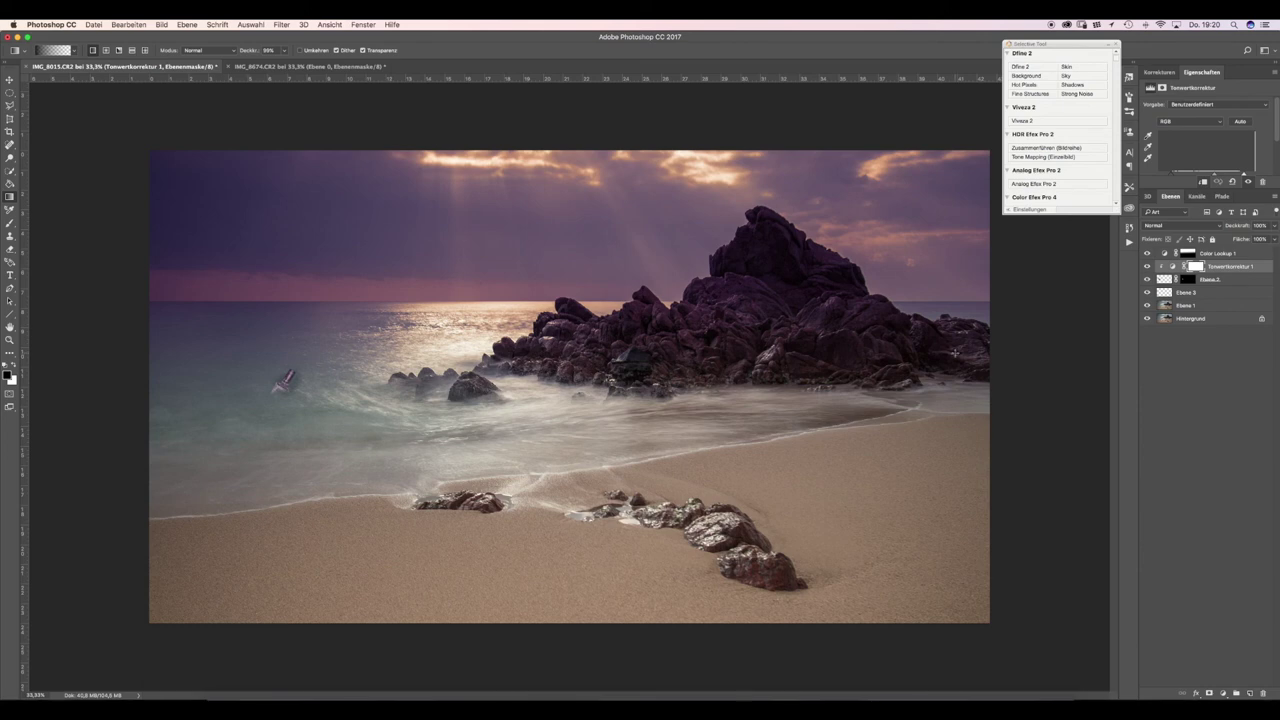
pyautogui.press('super+2')
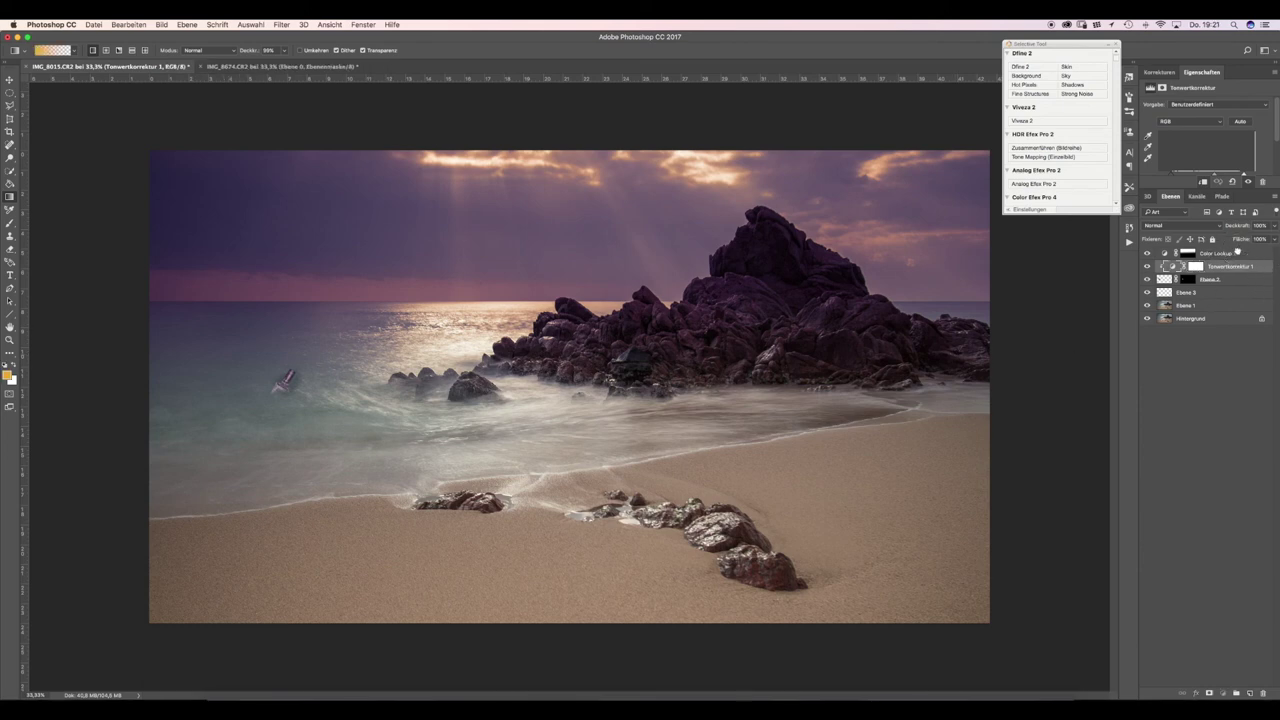
pyautogui.click(1238, 253)
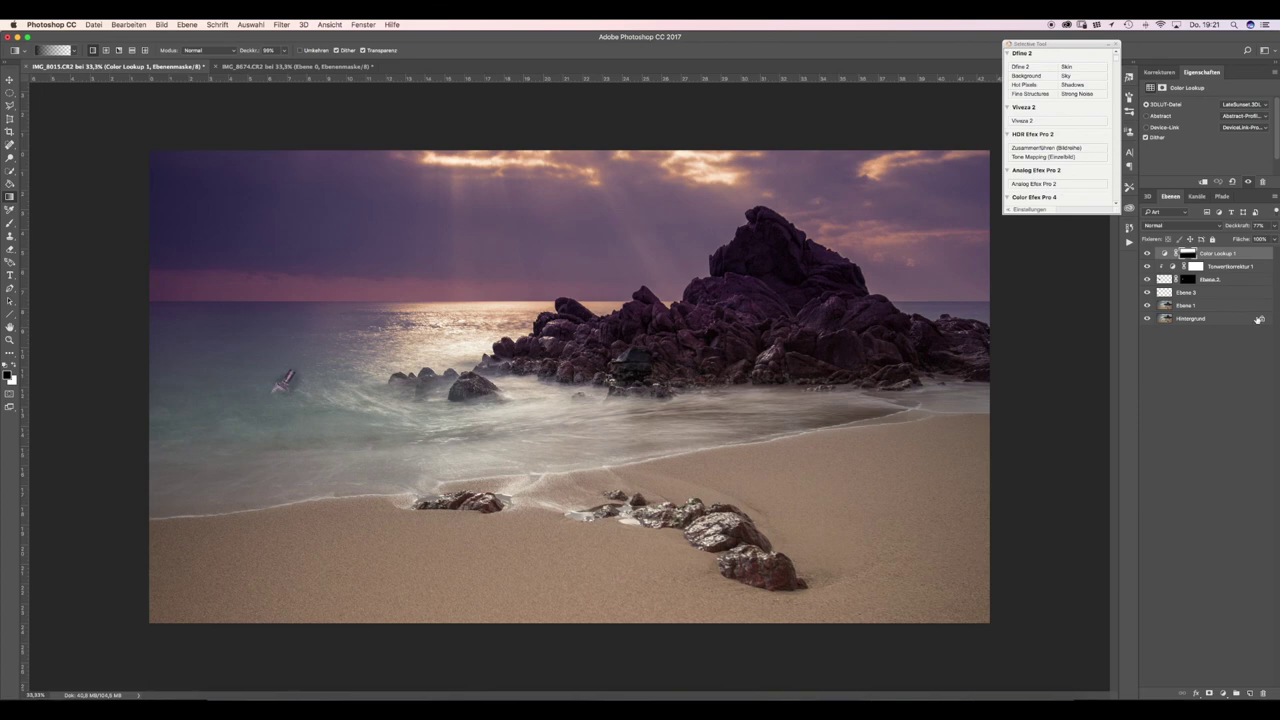
pyautogui.press('super+alt+shift+e')
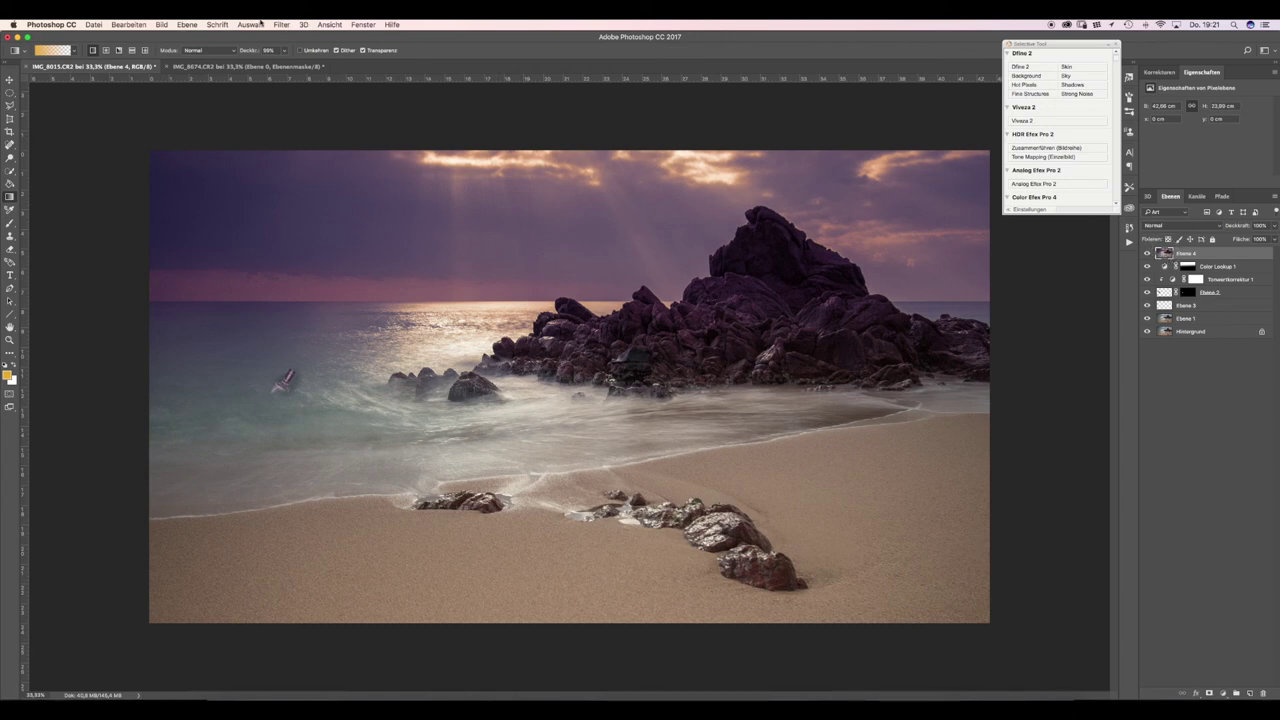
pyautogui.click(280, 24)
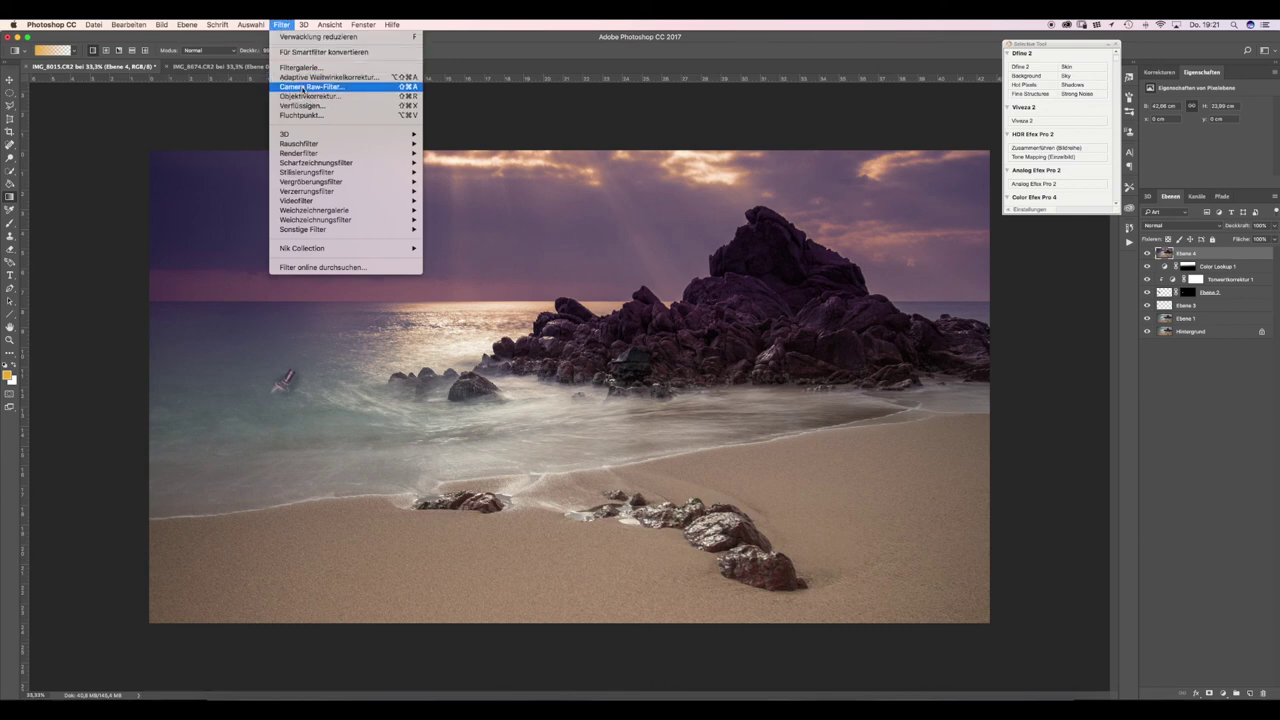
pyautogui.click(300, 90)
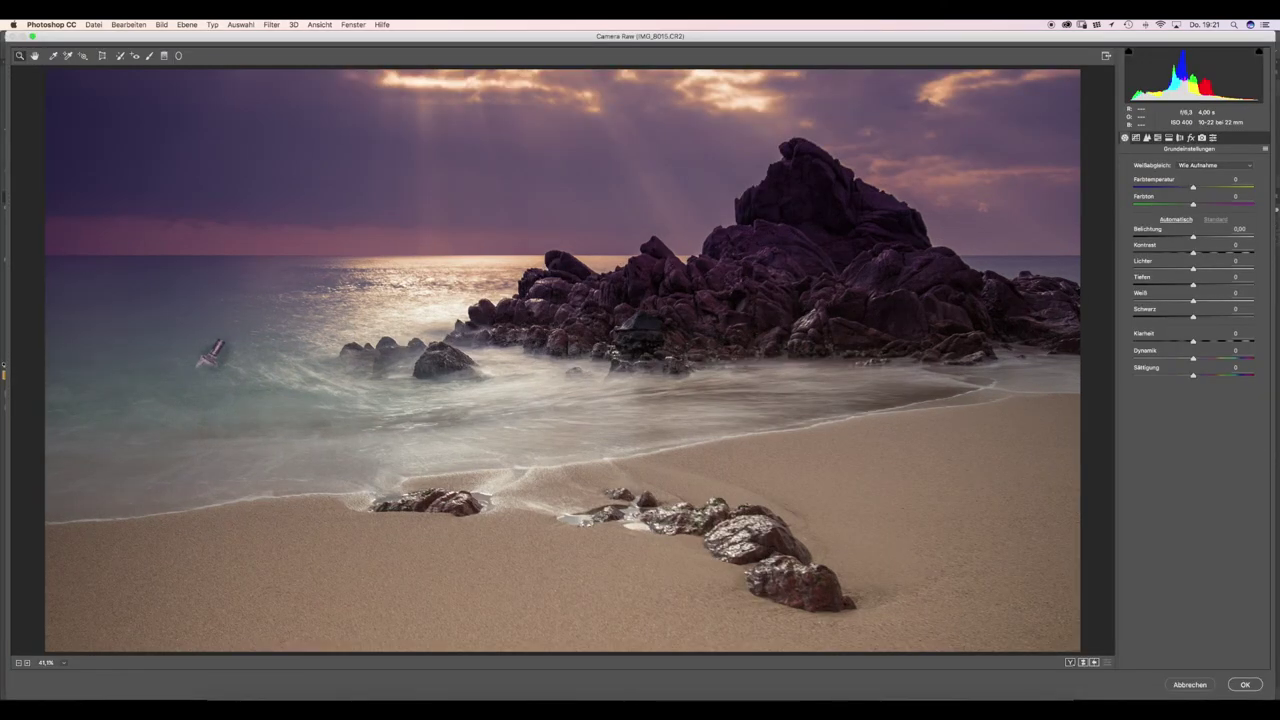
pyautogui.click(1188, 686)
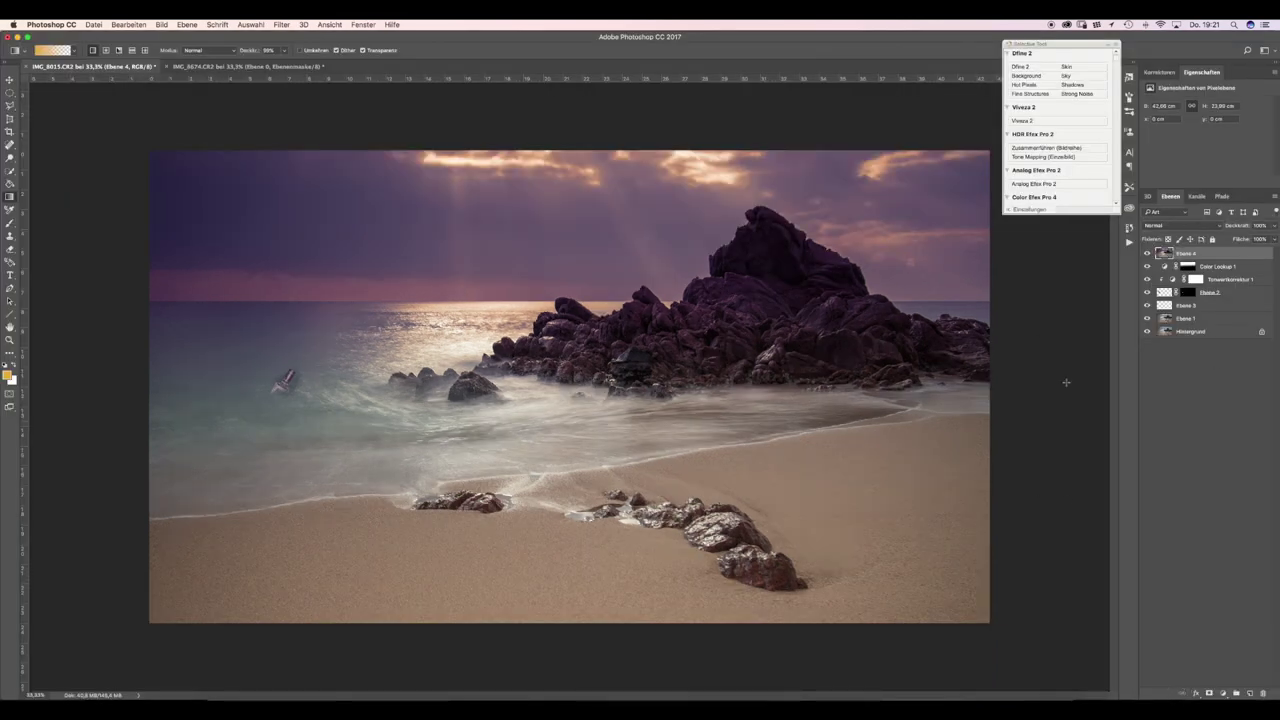